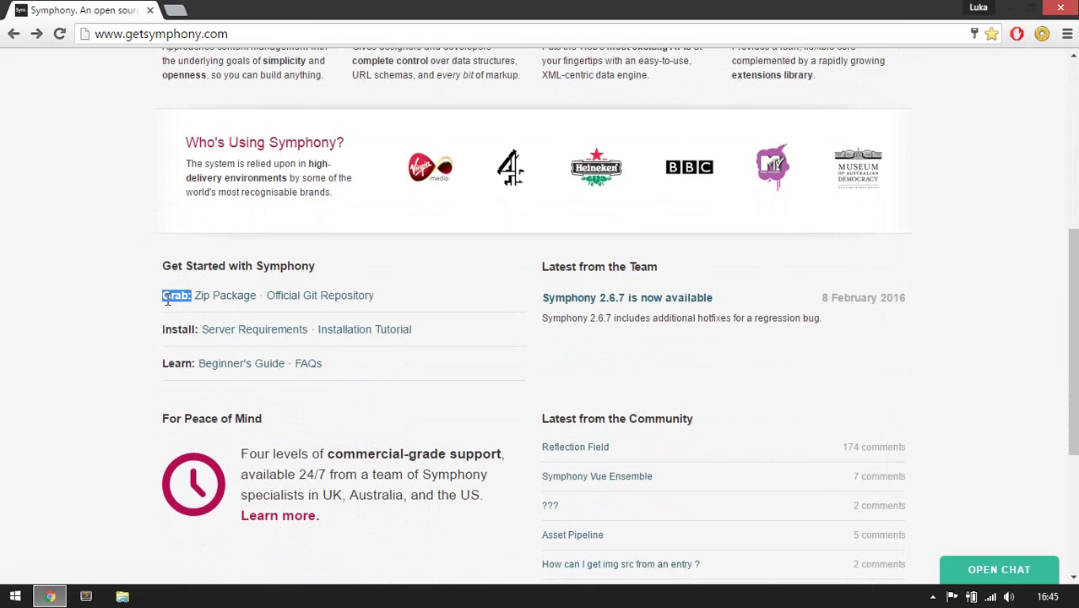
Download the Symphony CMS source as a ZIP from its official Git repository.
click(297, 301)
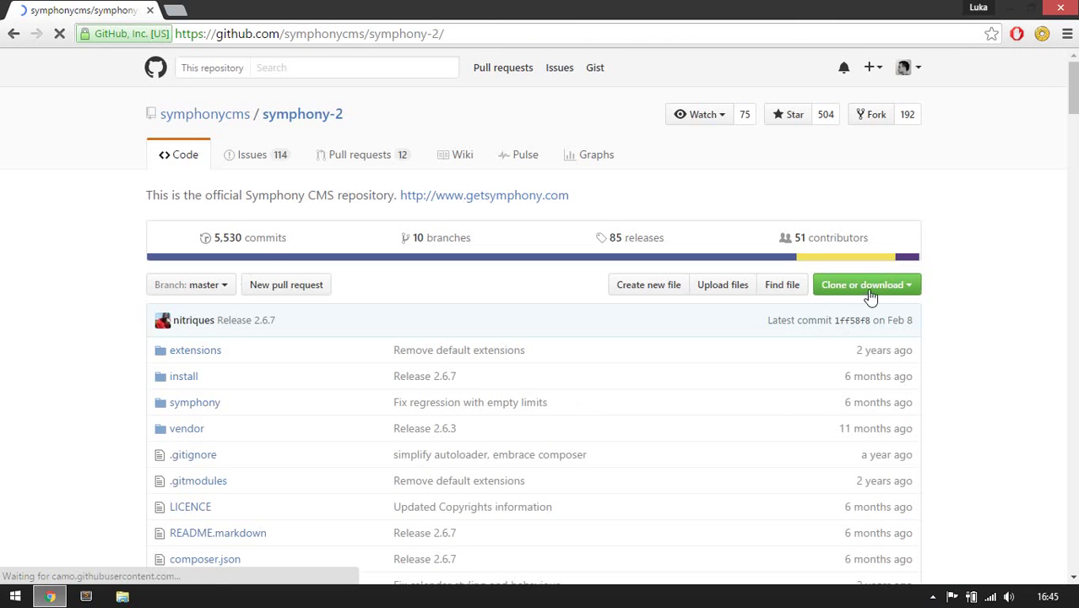
click(870, 290)
click(779, 437)
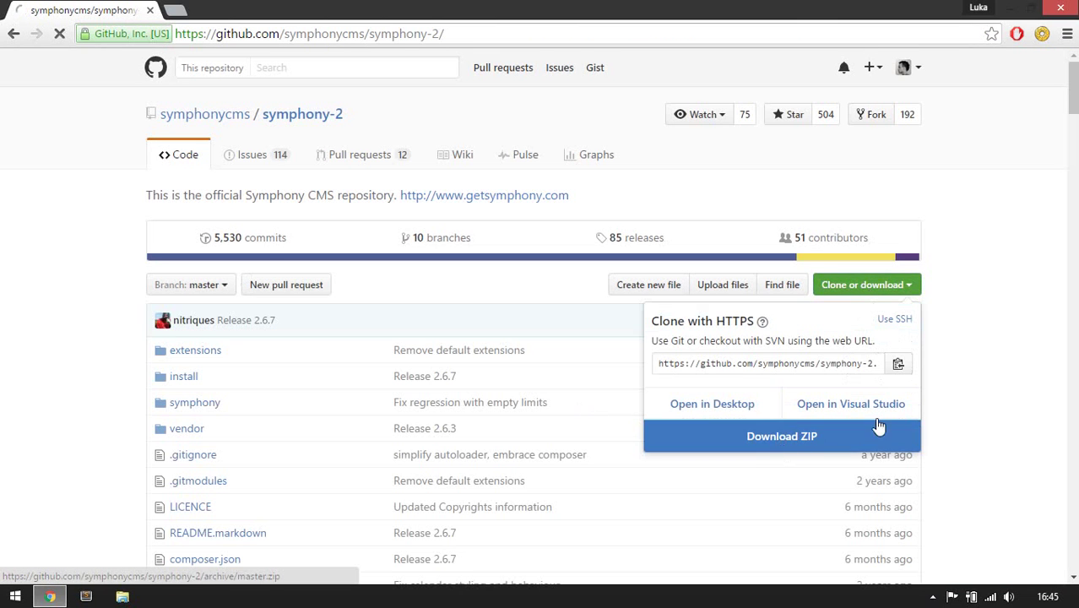
click(89, 306)
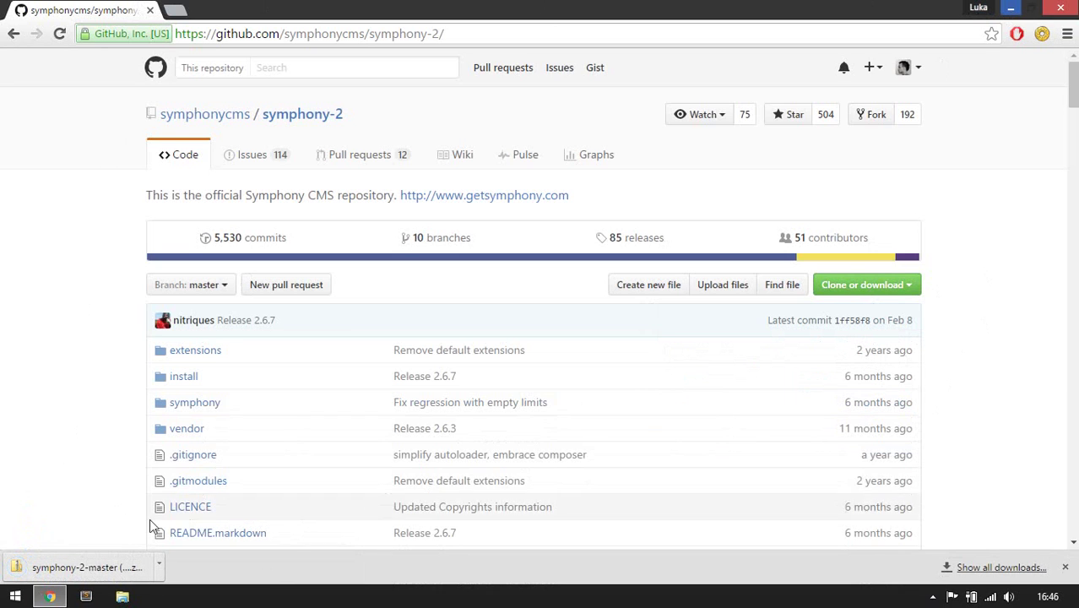
Open the downloaded archive and copy its symphony-2-master folder to the desktop.
click(101, 564)
click(355, 235)
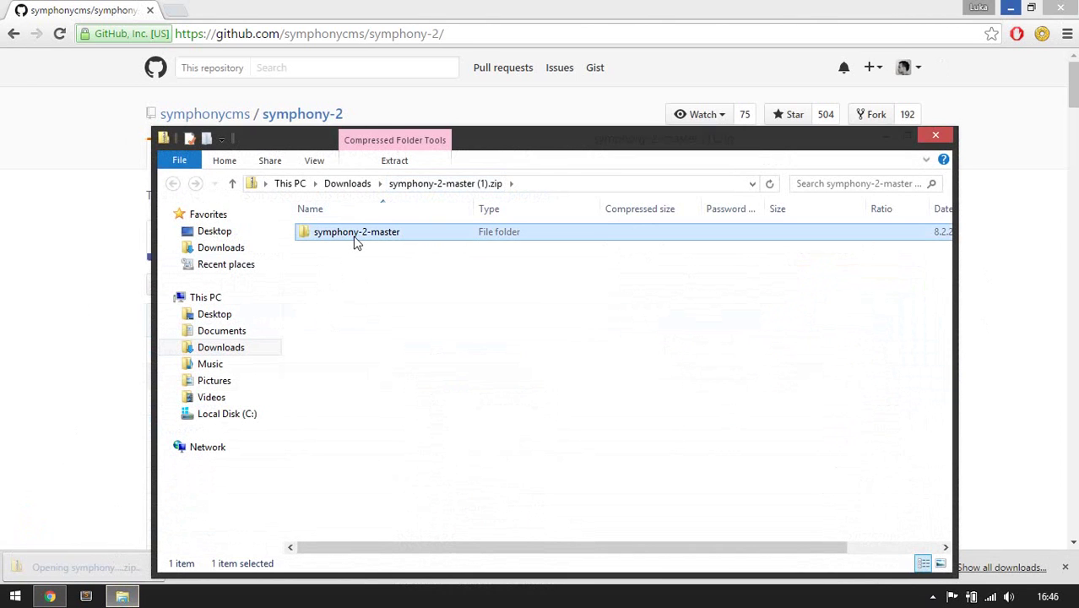
key(super+d)
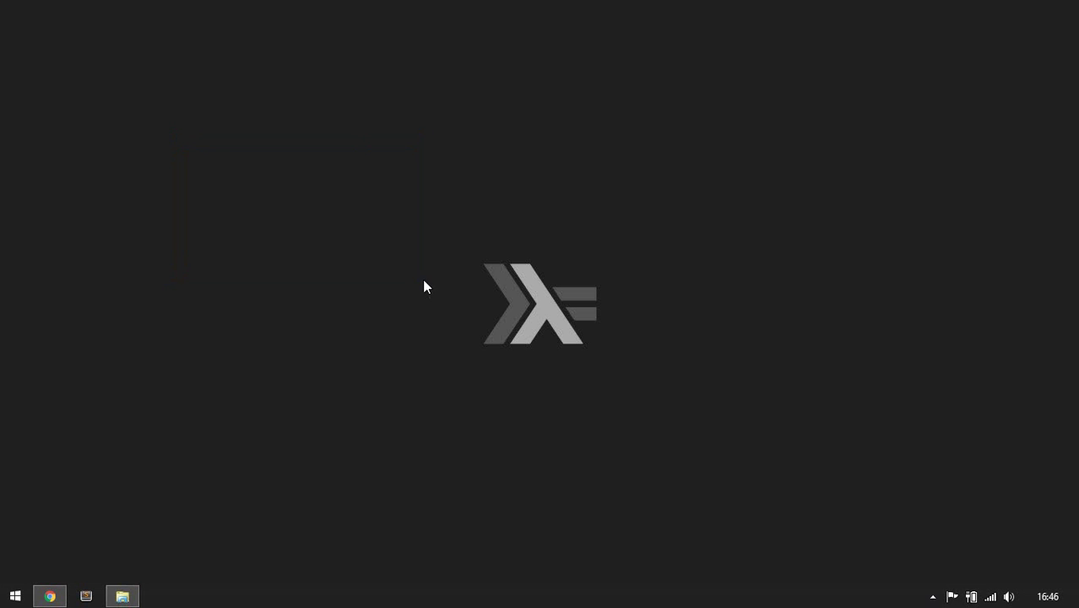
drag(417, 278, 296, 222)
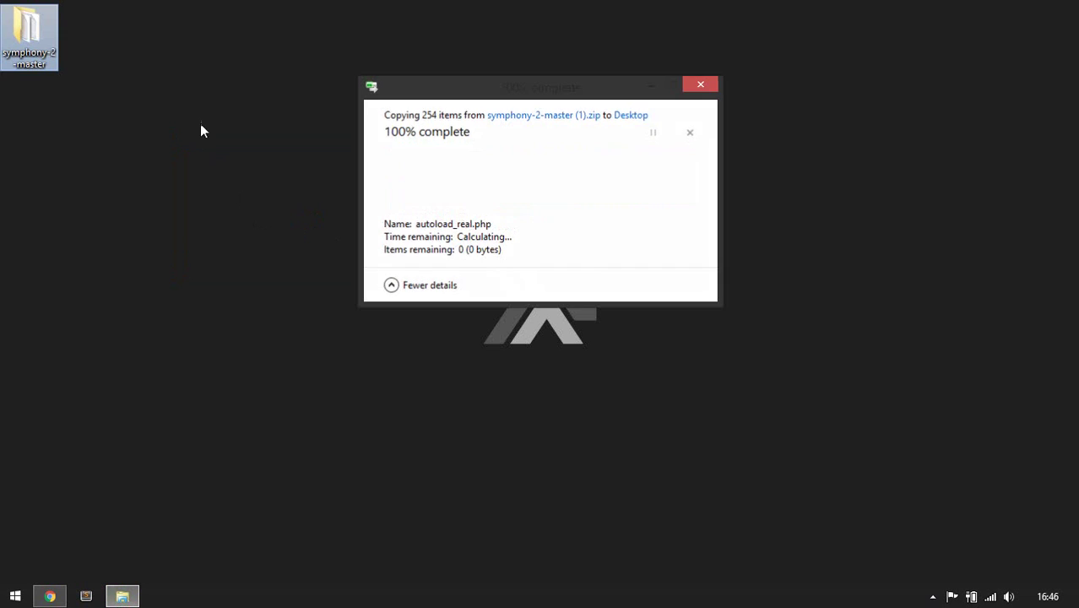
Rename the symphony-2-master folder on the desktop to flowershop.
click(34, 60)
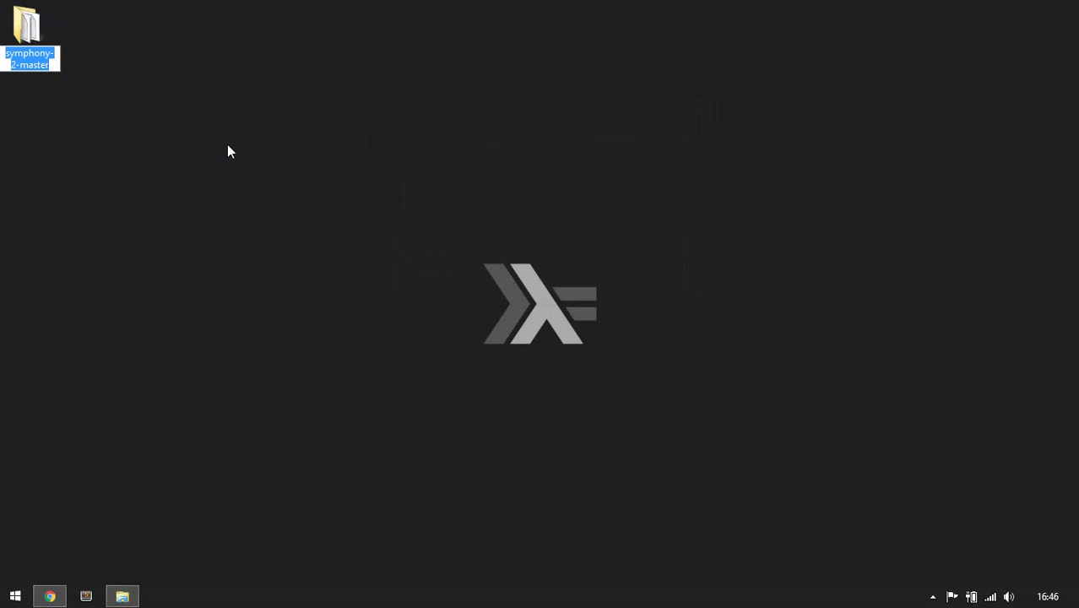
text(flow)
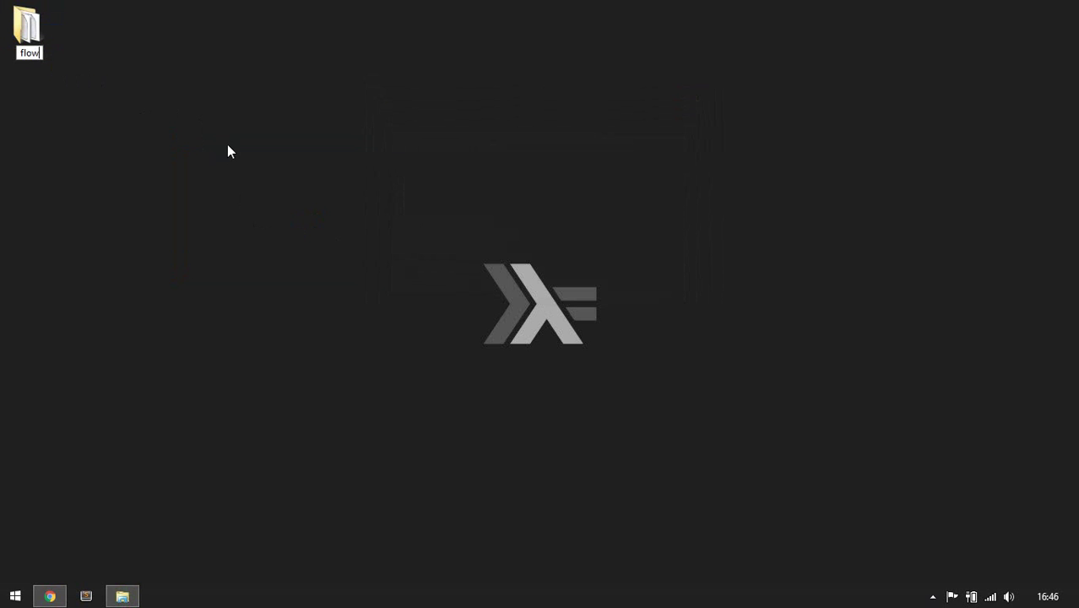
text(ershop)
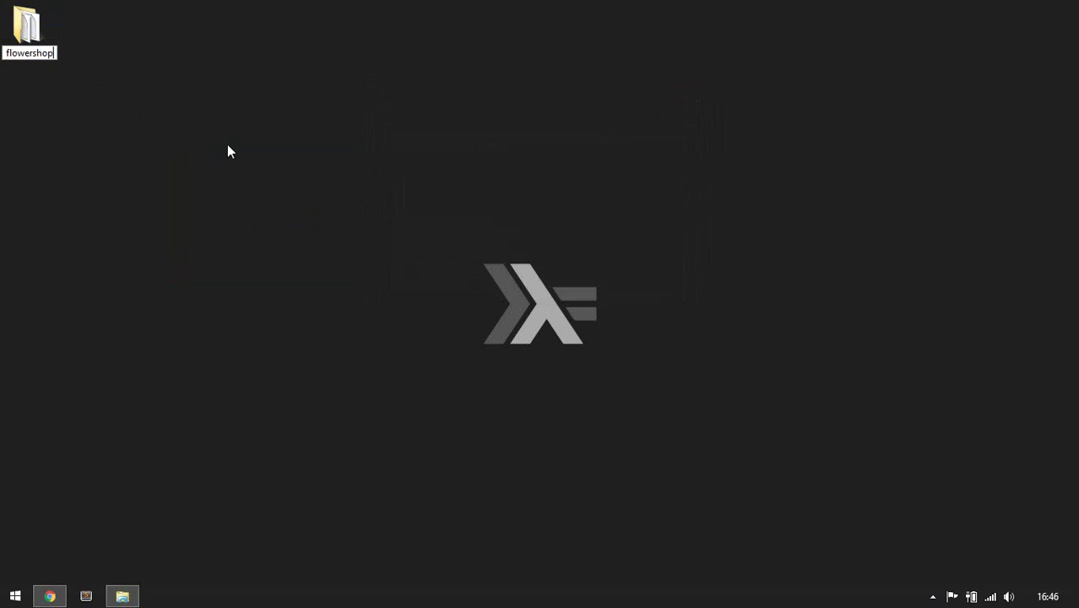
key(Return)
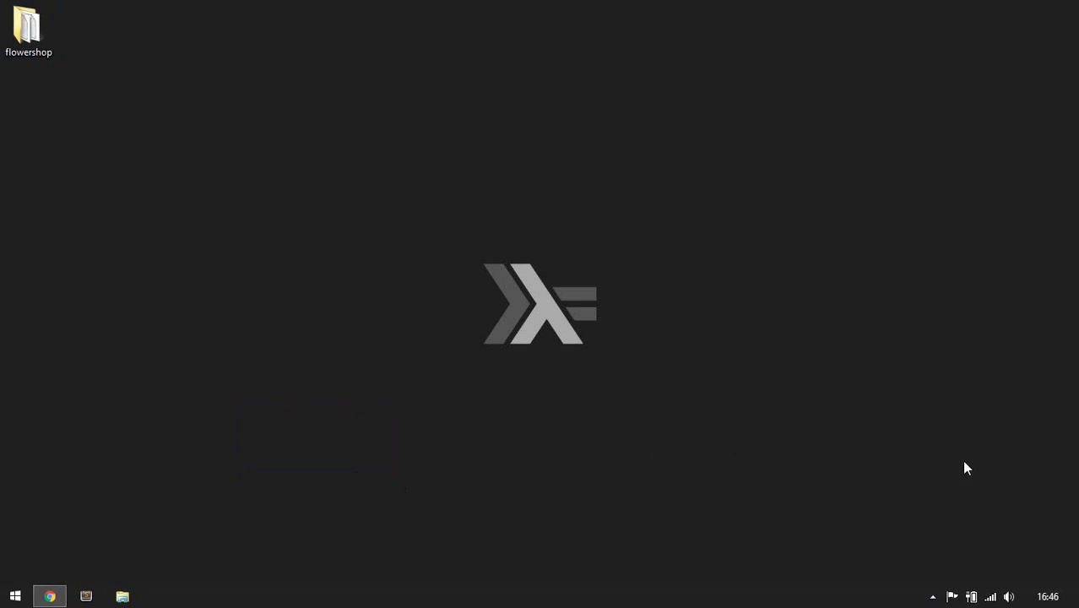
Open the EasyPHP DevServer administration page and start adding an alias for local files.
click(933, 597)
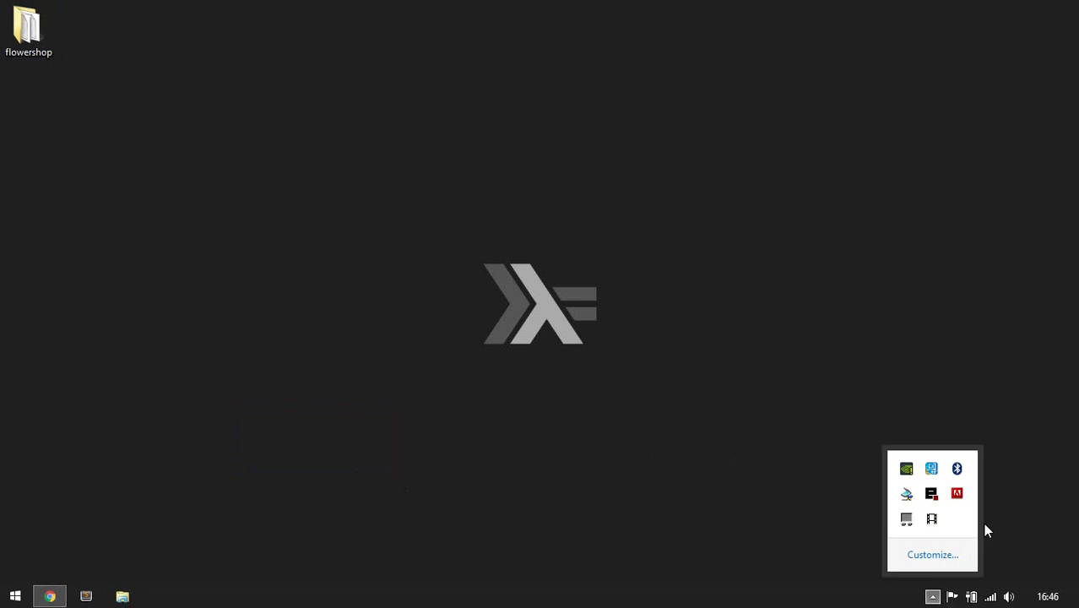
right_click(933, 499)
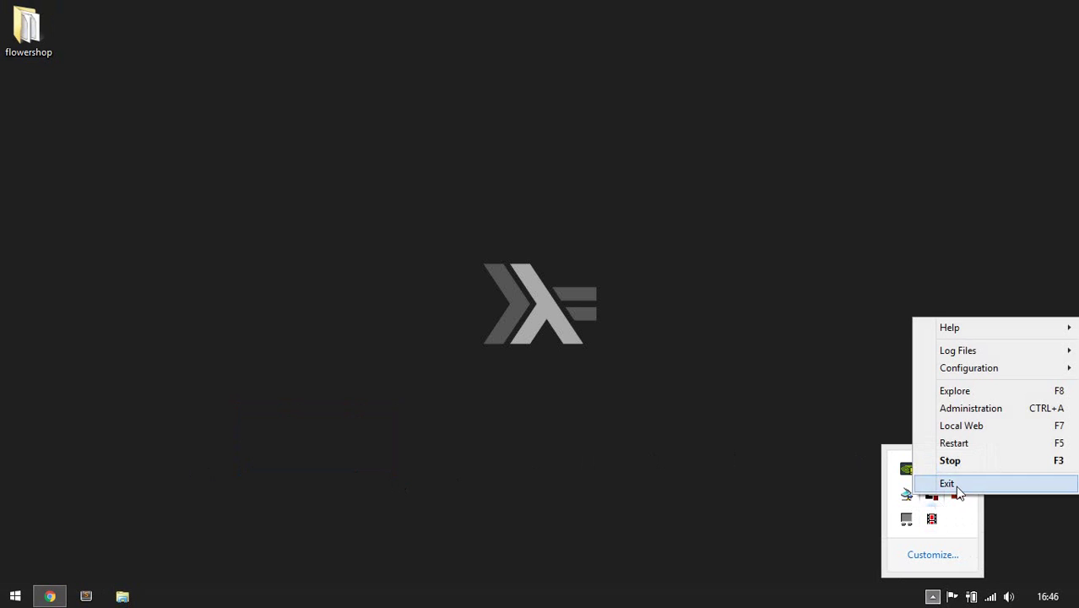
click(988, 408)
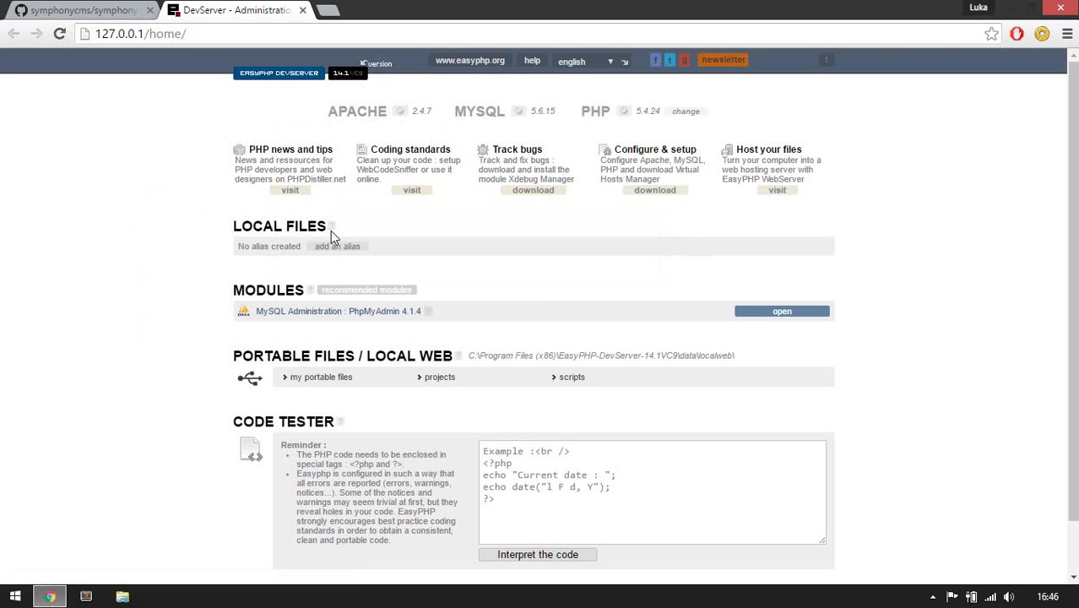
mouse_move(335, 229)
click(346, 248)
Copy the full directory path of the flowershop folder on the desktop.
key(super+d)
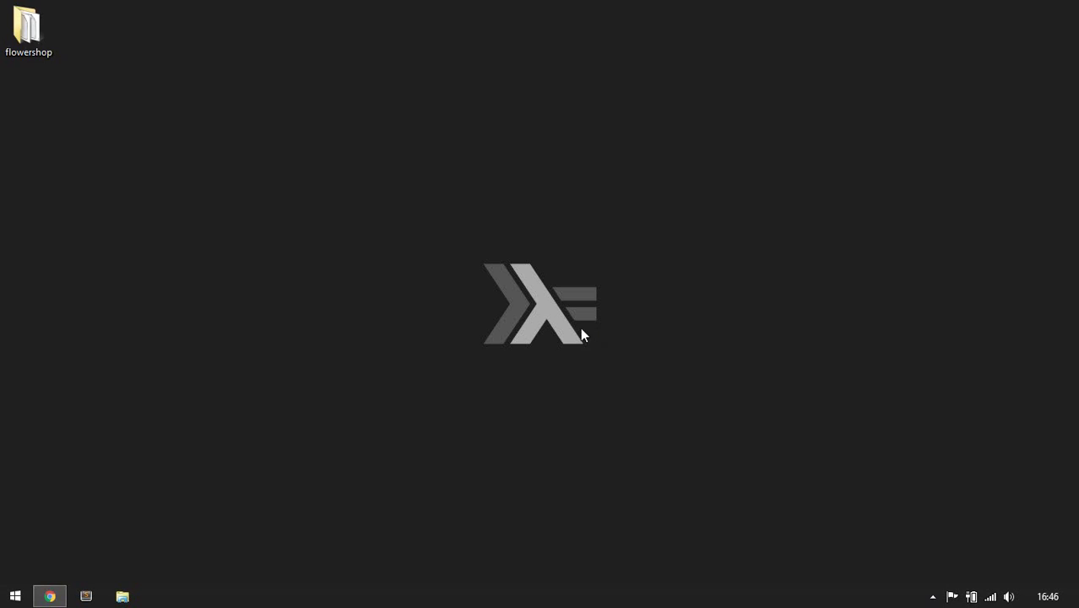
double_click(27, 25)
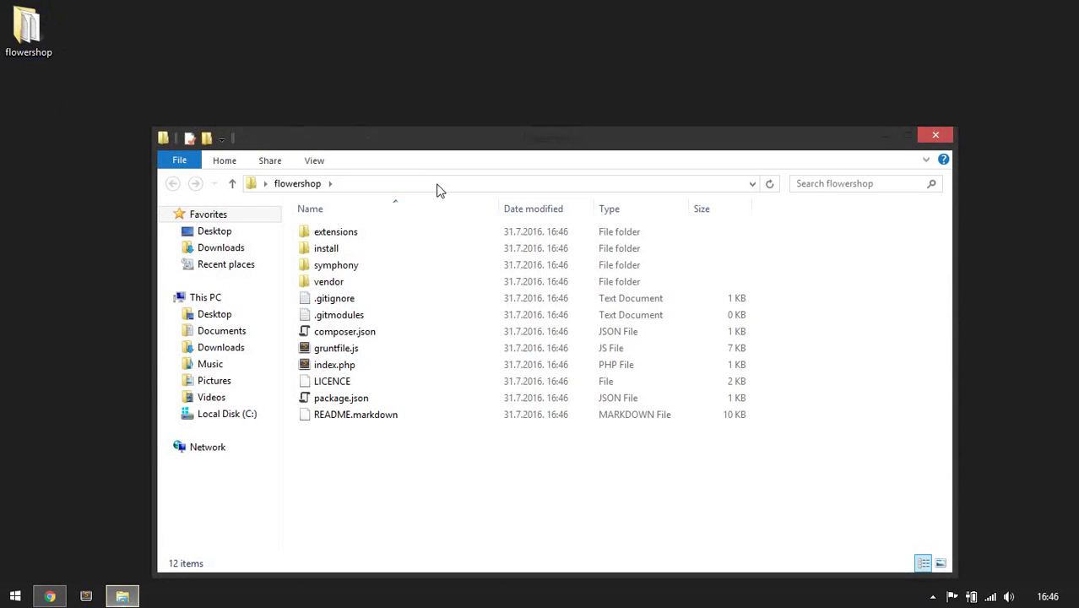
click(438, 185)
key(ctrl+c)
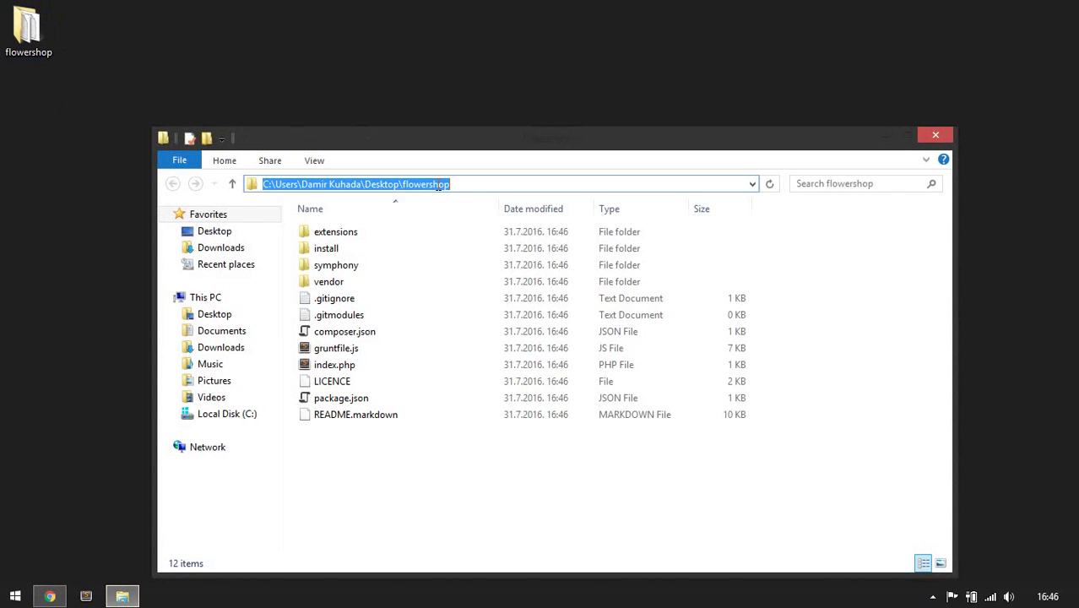
click(881, 136)
In the EasyPHP alias form, paste the copied directory path, name the alias flowershop and save it.
click(50, 596)
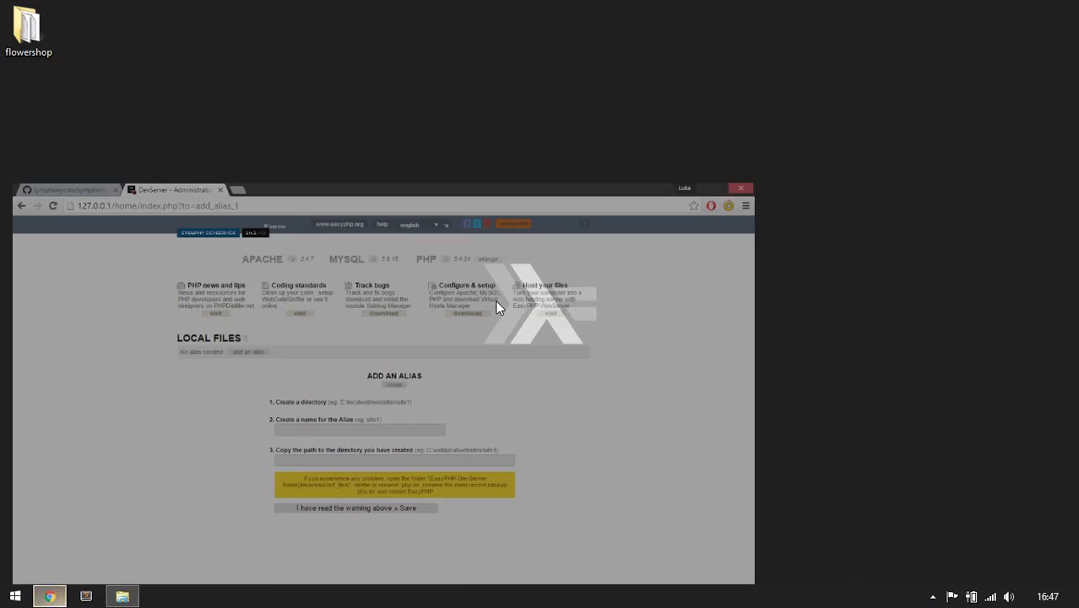
click(473, 361)
click(474, 405)
key(ctrl+v)
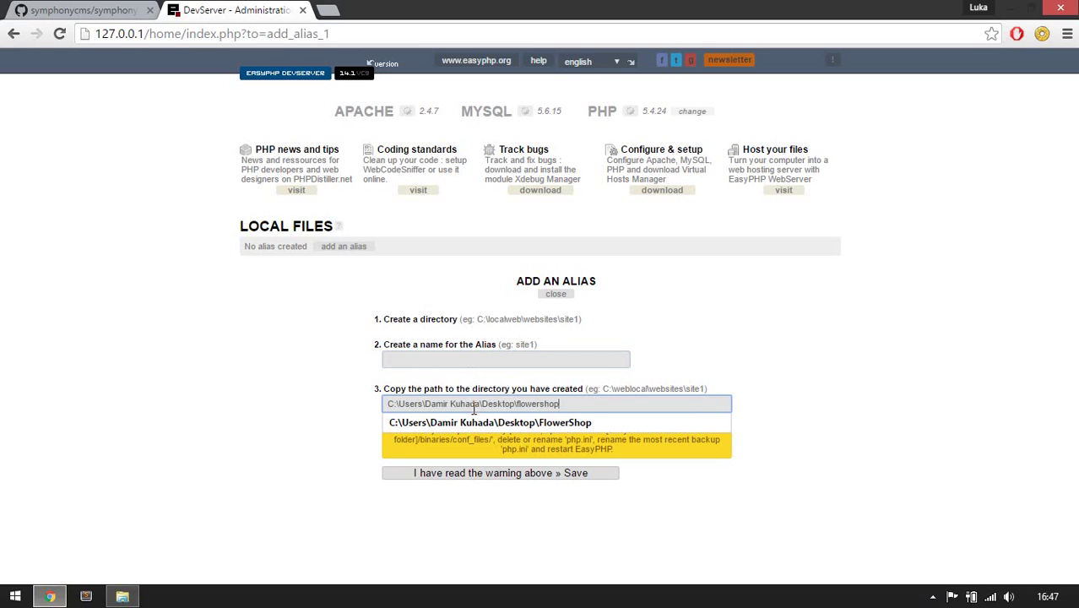
click(494, 365)
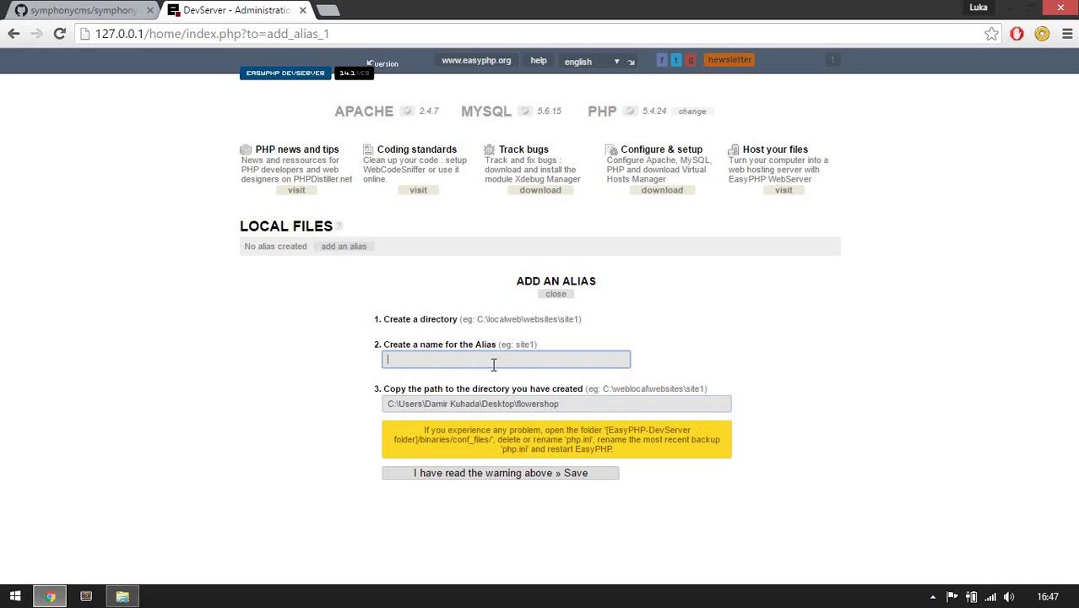
text(flower)
key(Down)
key(Return)
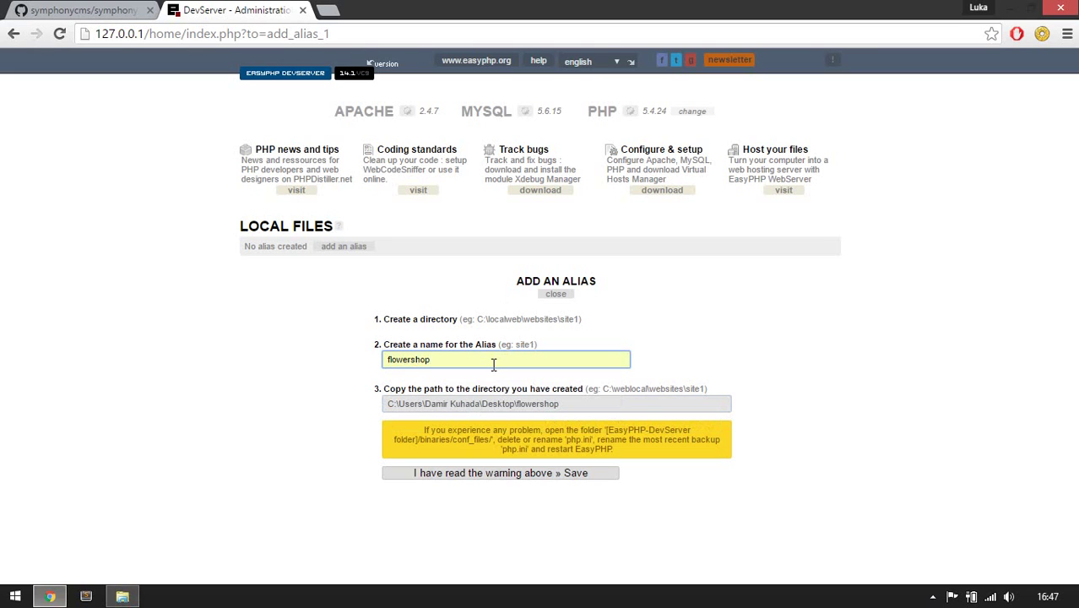
click(514, 480)
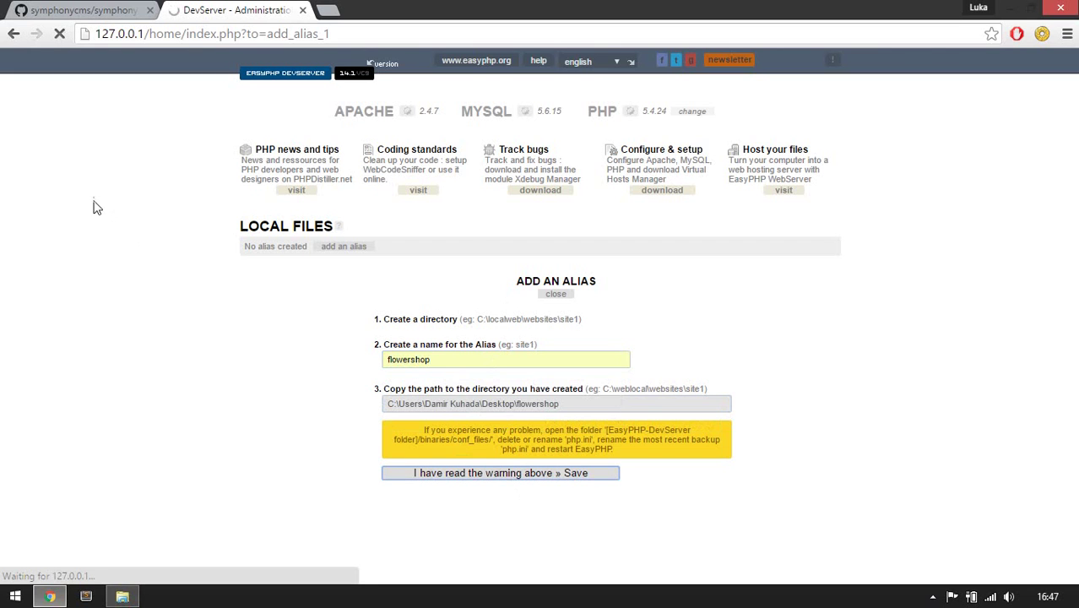
Create a MySQL database named flowershop with the utf8_bin collation in phpMyAdmin.
mouse_move(126, 598)
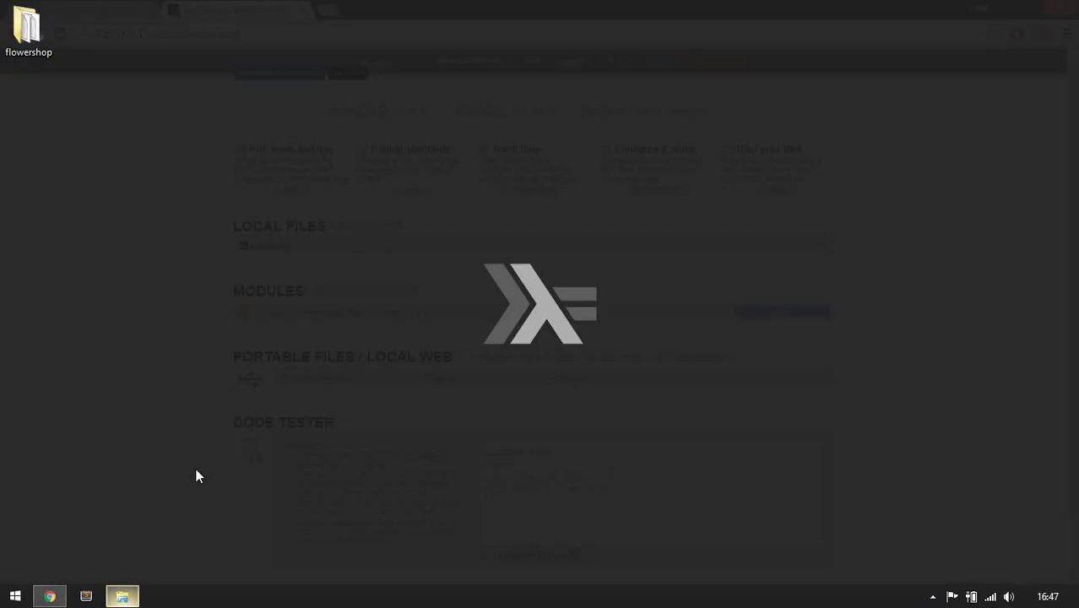
mouse_move(470, 361)
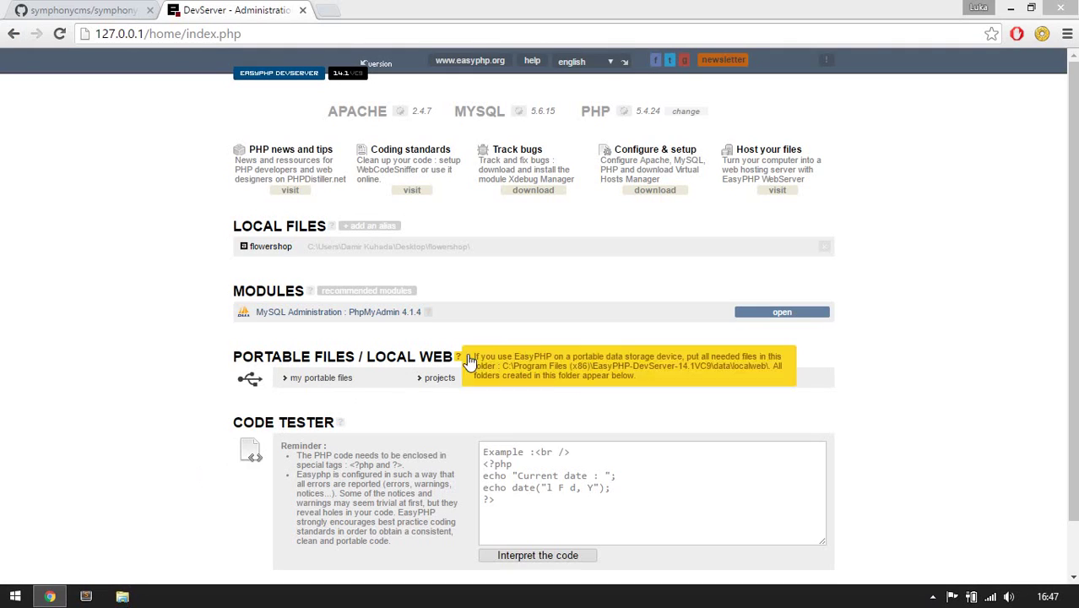
click(813, 315)
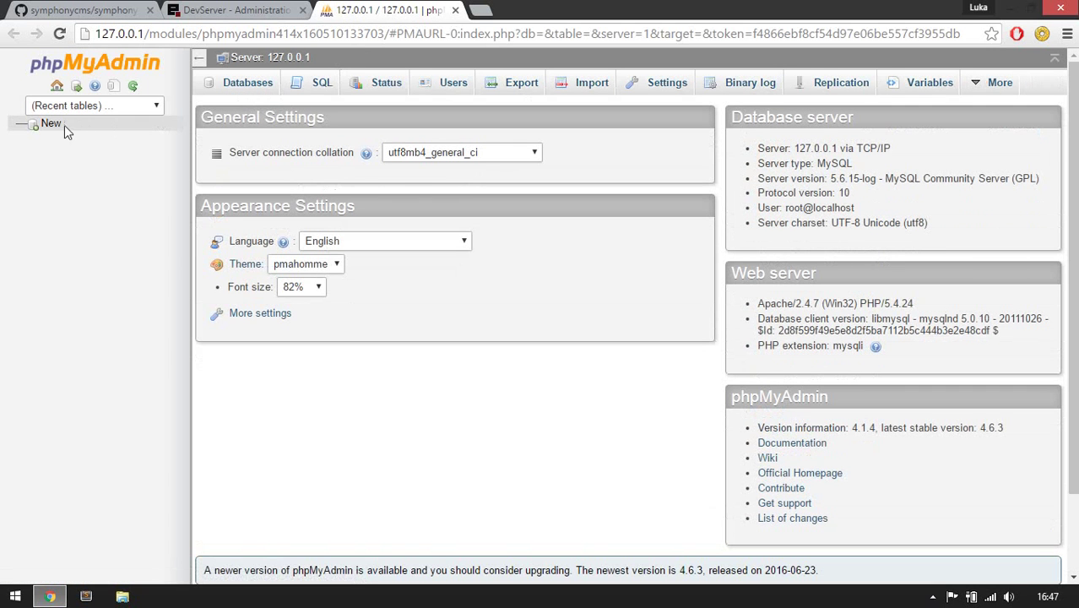
click(59, 125)
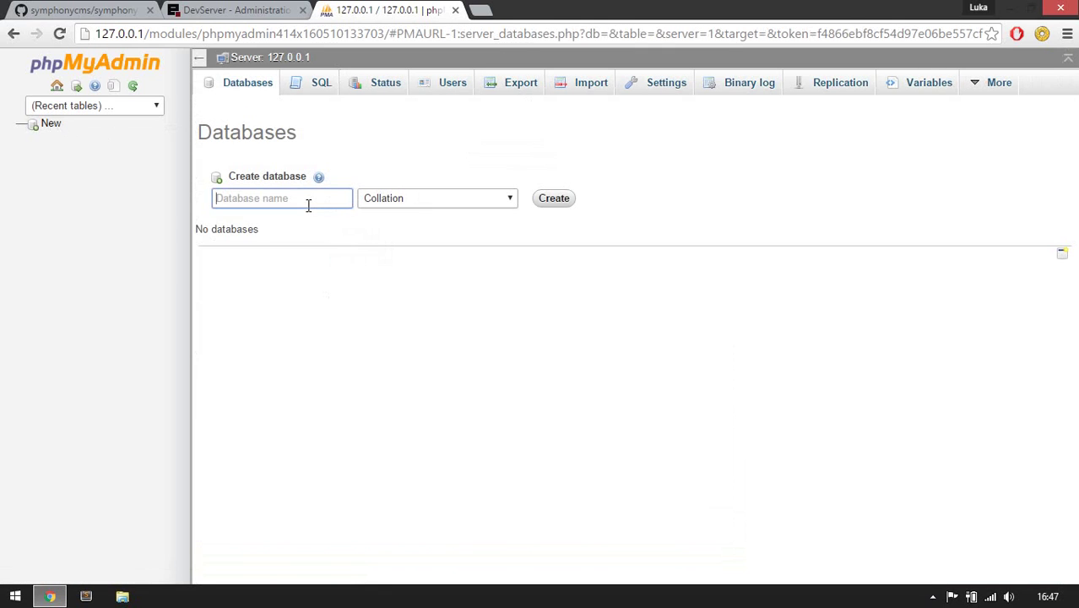
text(flo)
key(Down)
key(Return)
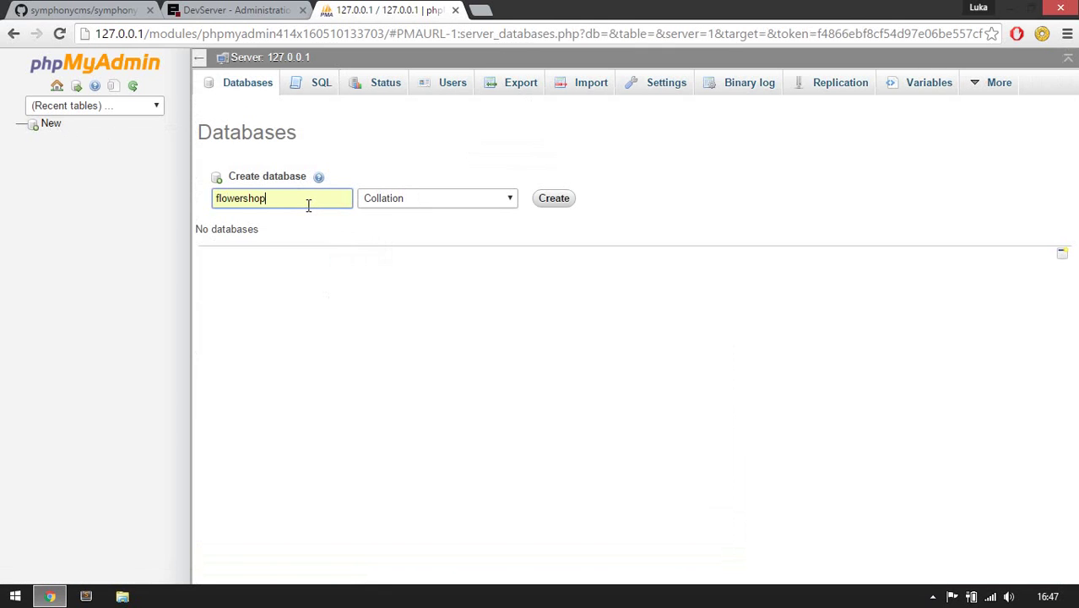
key(Tab)
text(utf8)
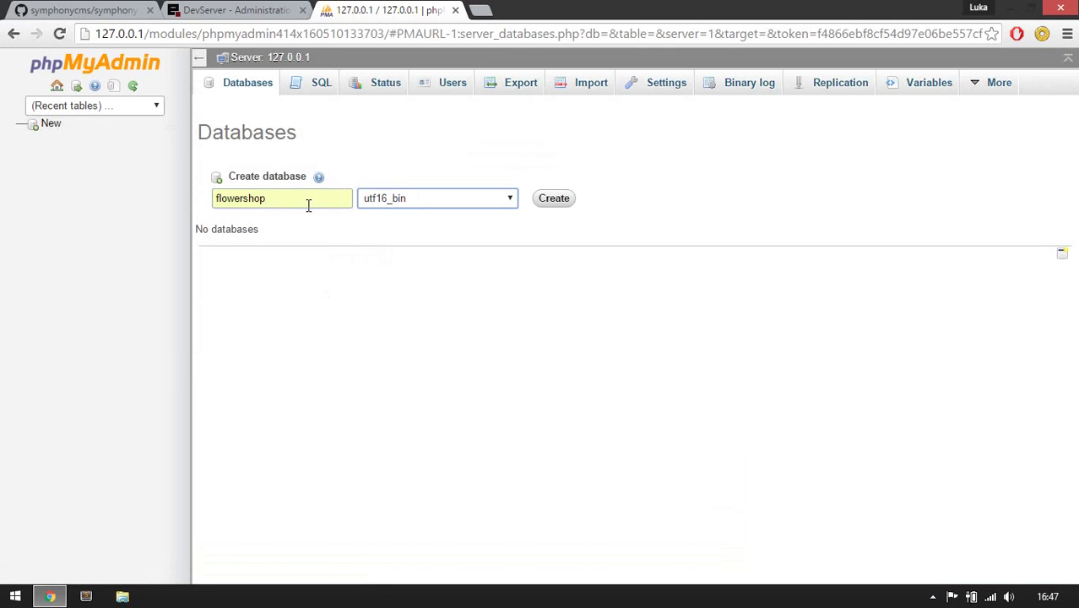
key(Tab)
key(Return)
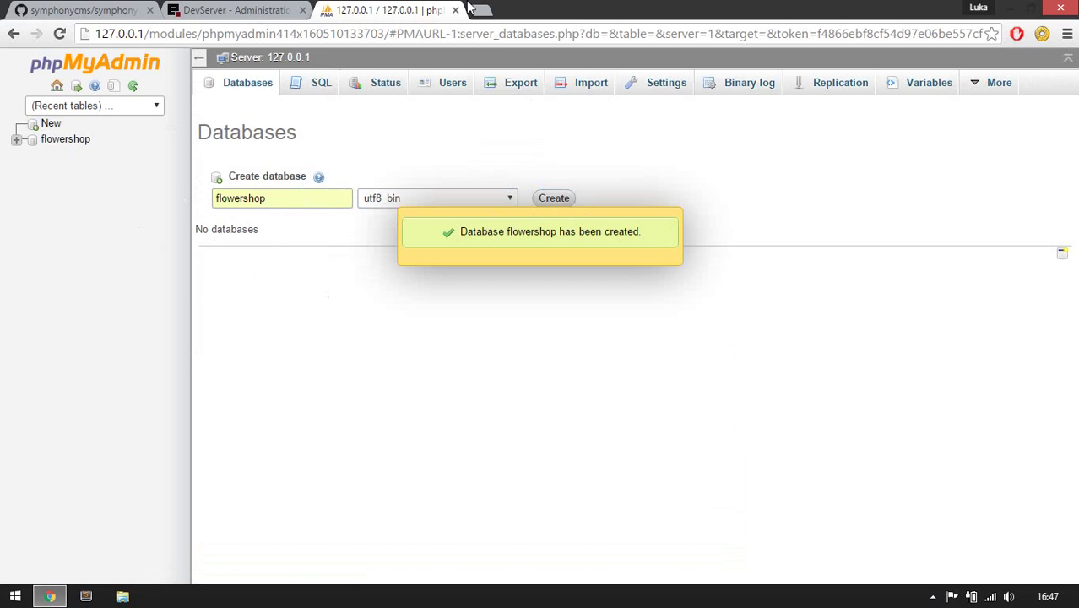
In the flowershop alias's Symphony installer, set the website name to FlowerShop and the admin path to secret.
middle_click(414, 8)
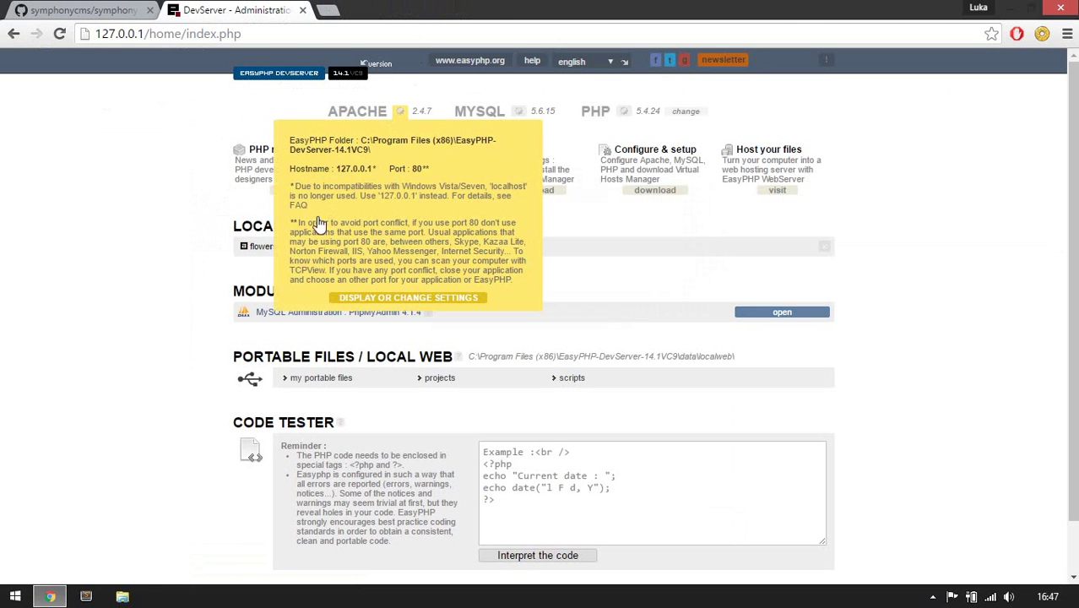
click(268, 250)
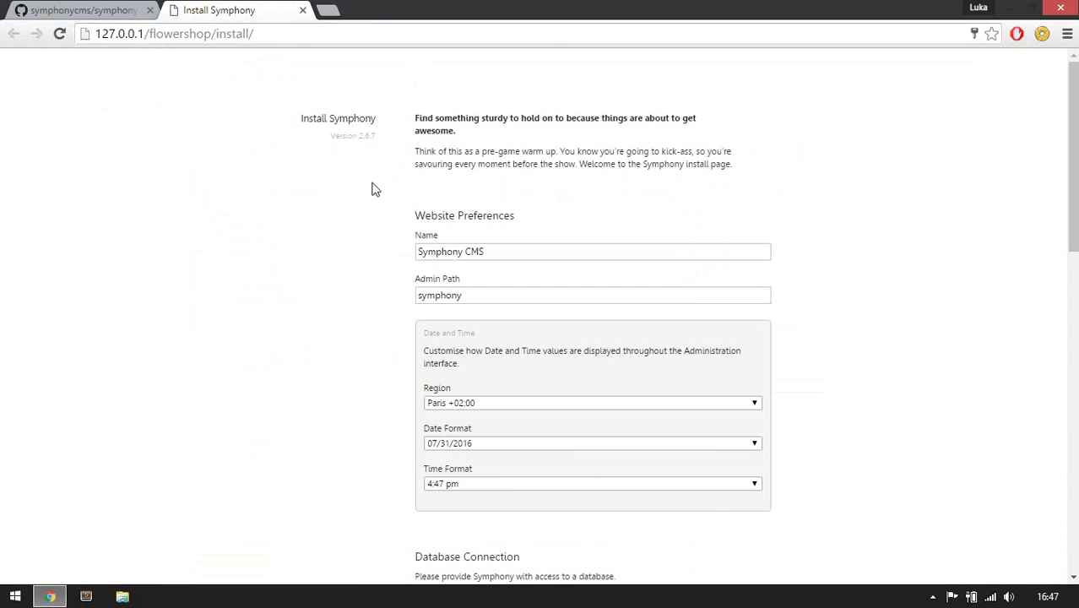
triple_click(515, 252)
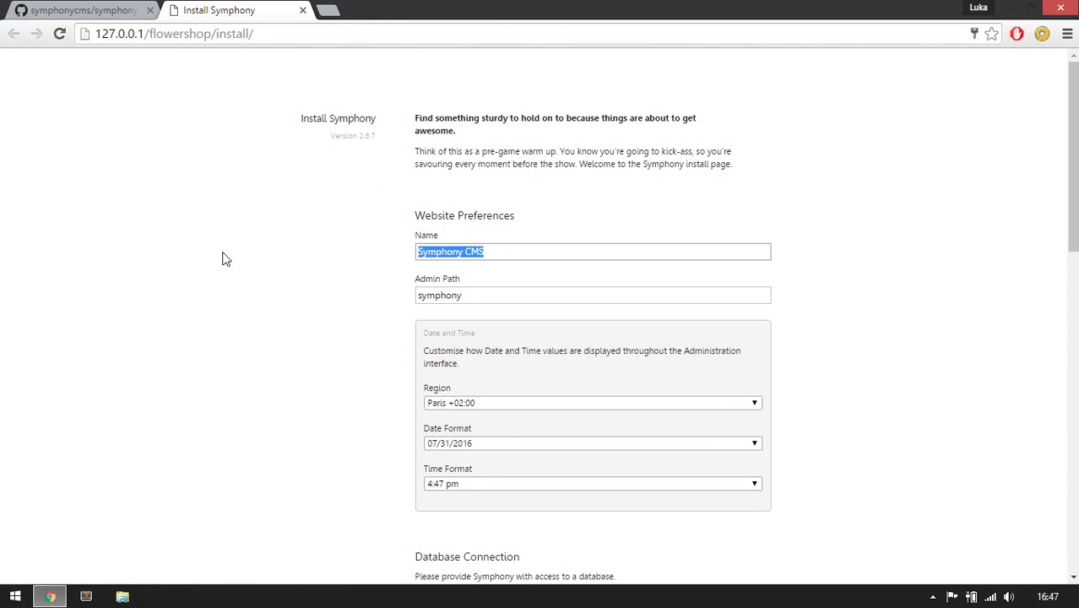
text(F)
key(Down)
key(Return)
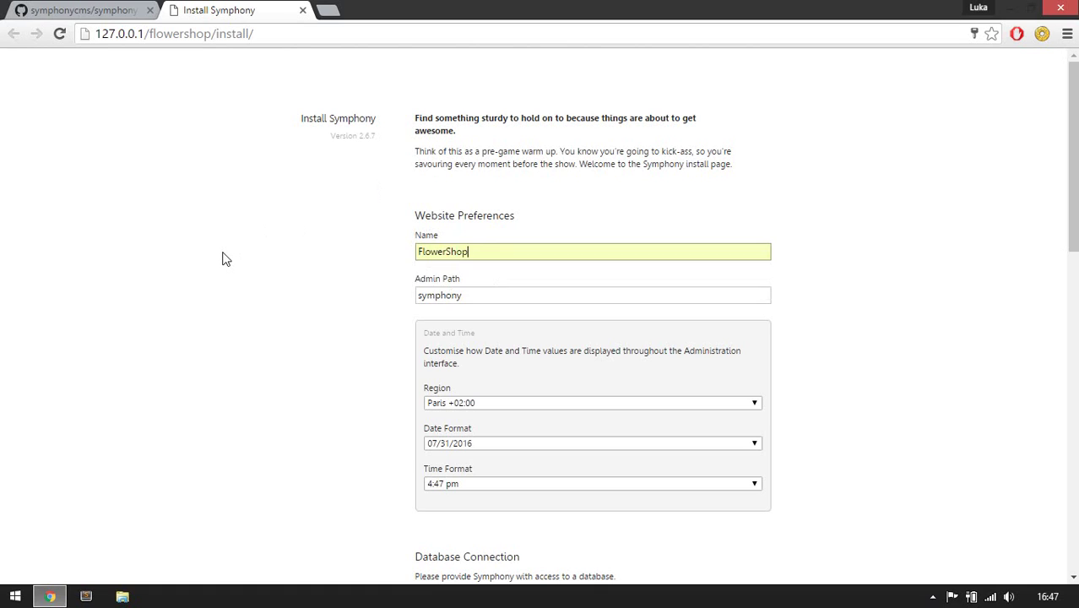
key(Tab)
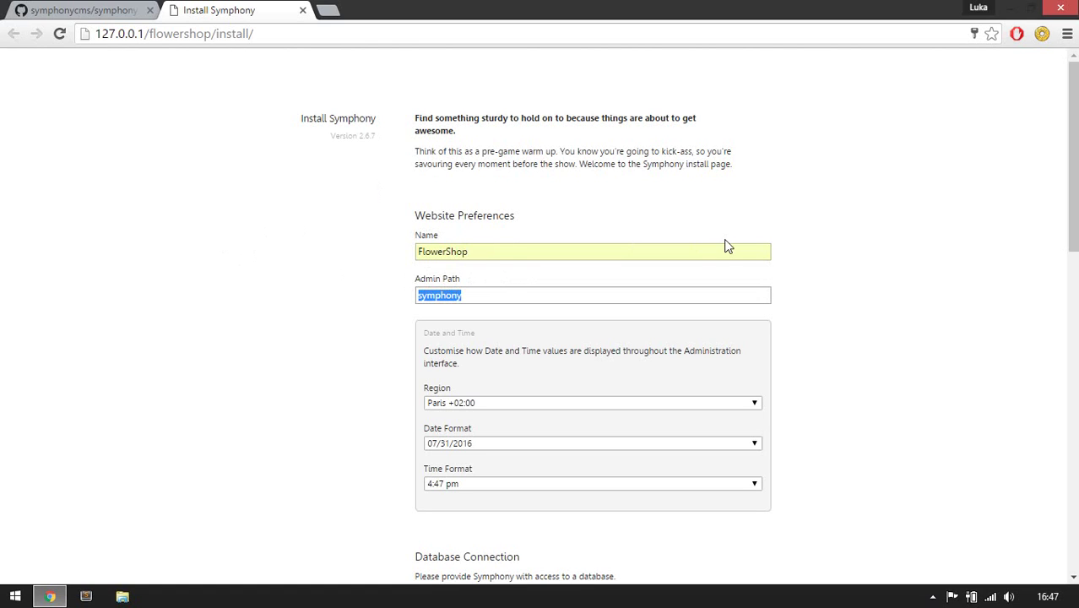
text(ser)
Set the installer's region to Zagreb +02:00, the date format to 31.07.2016 and the time format to 16:47:39.
scroll(260, 224, down, 1)
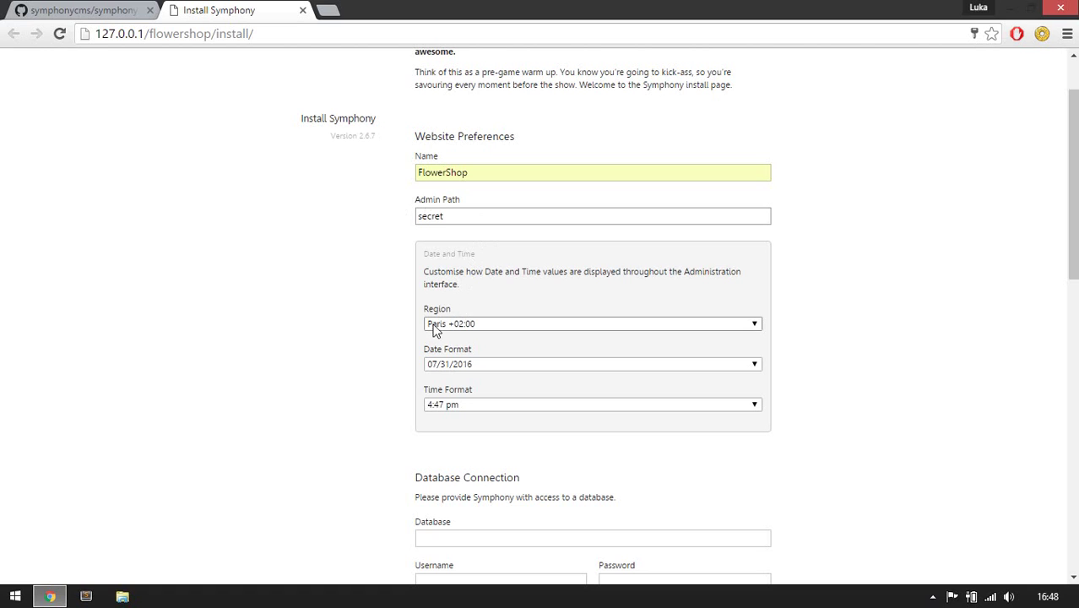
click(489, 323)
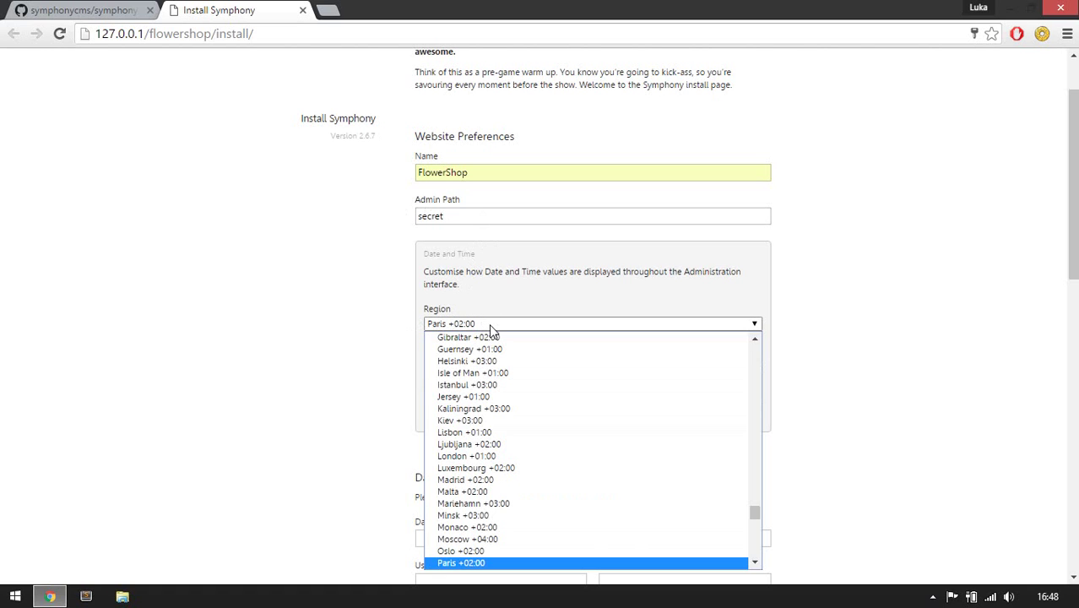
key(z)
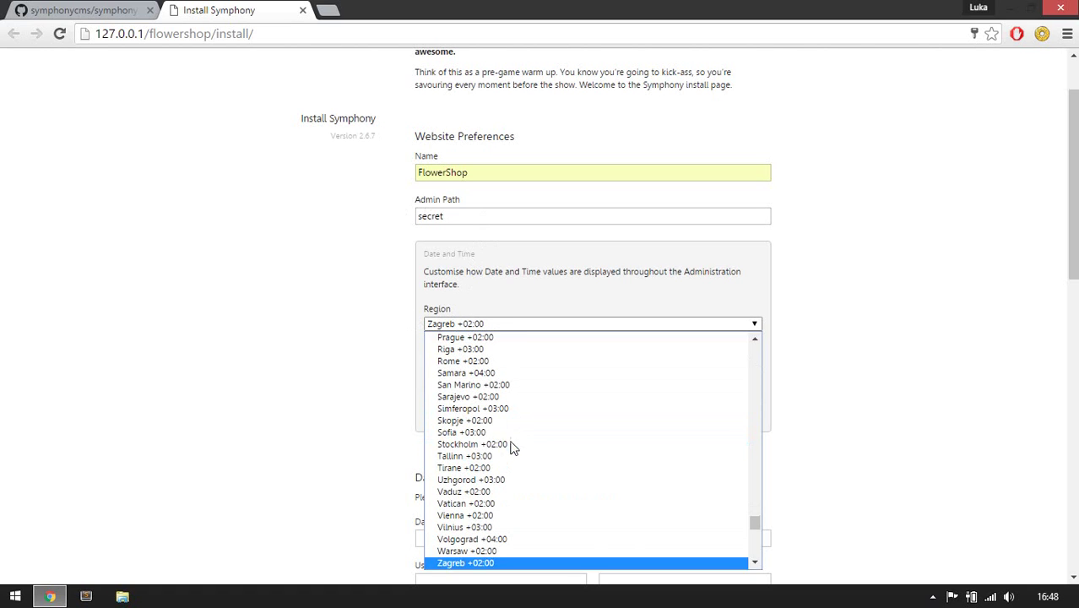
click(498, 563)
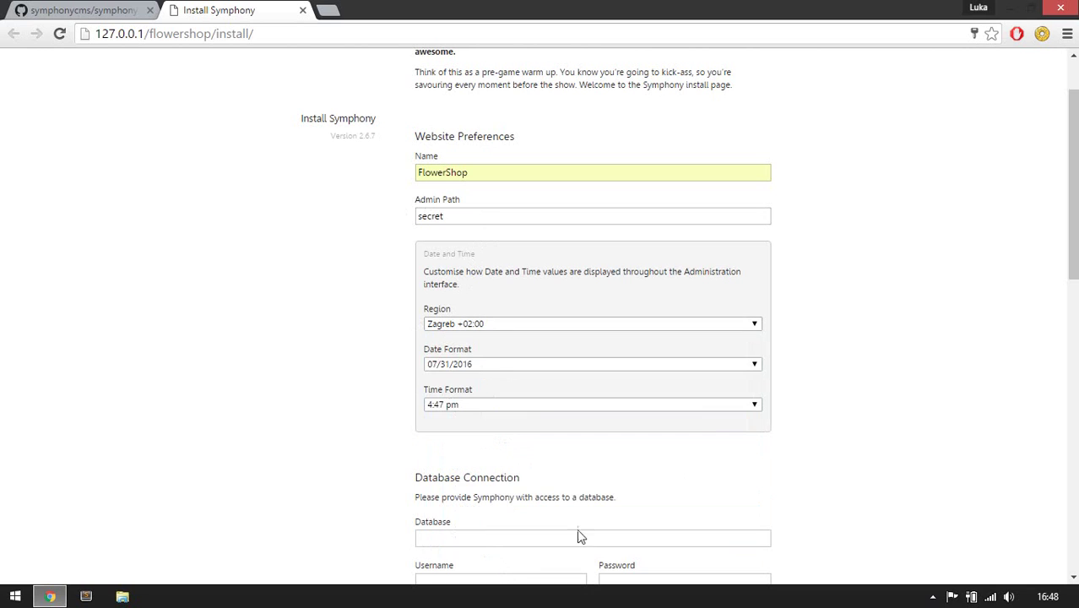
click(471, 364)
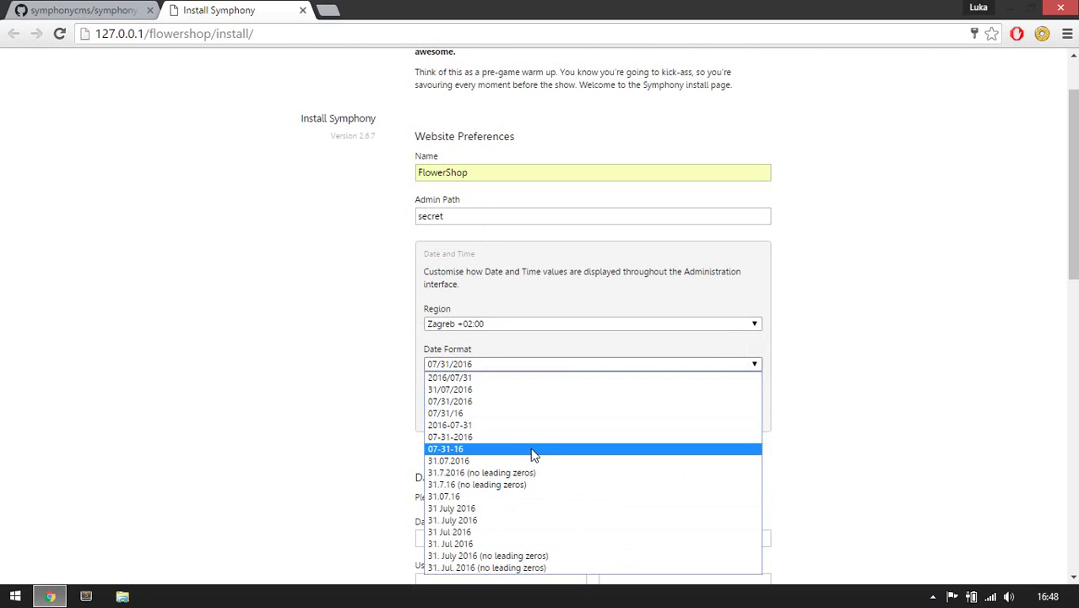
click(460, 464)
click(478, 407)
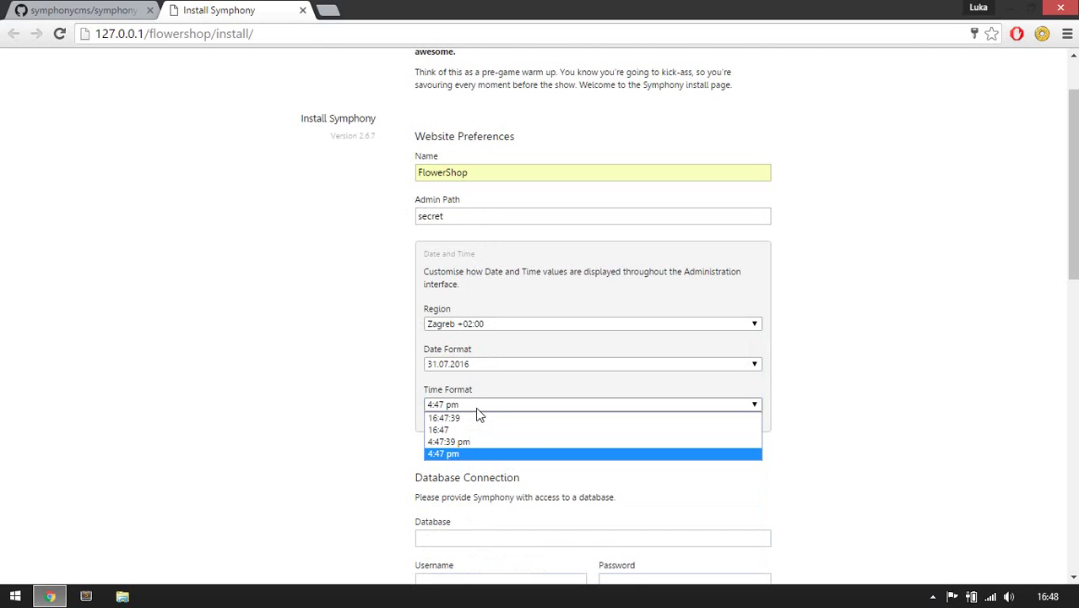
click(476, 419)
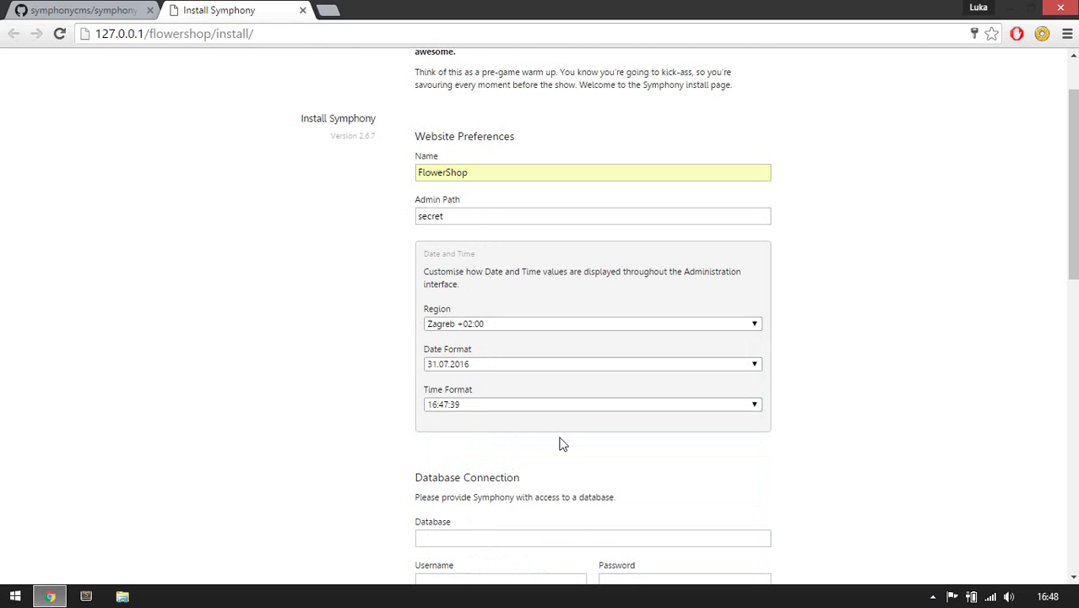
Enter flowershop as the database name in the Database Connection settings.
scroll(856, 344, down, 2)
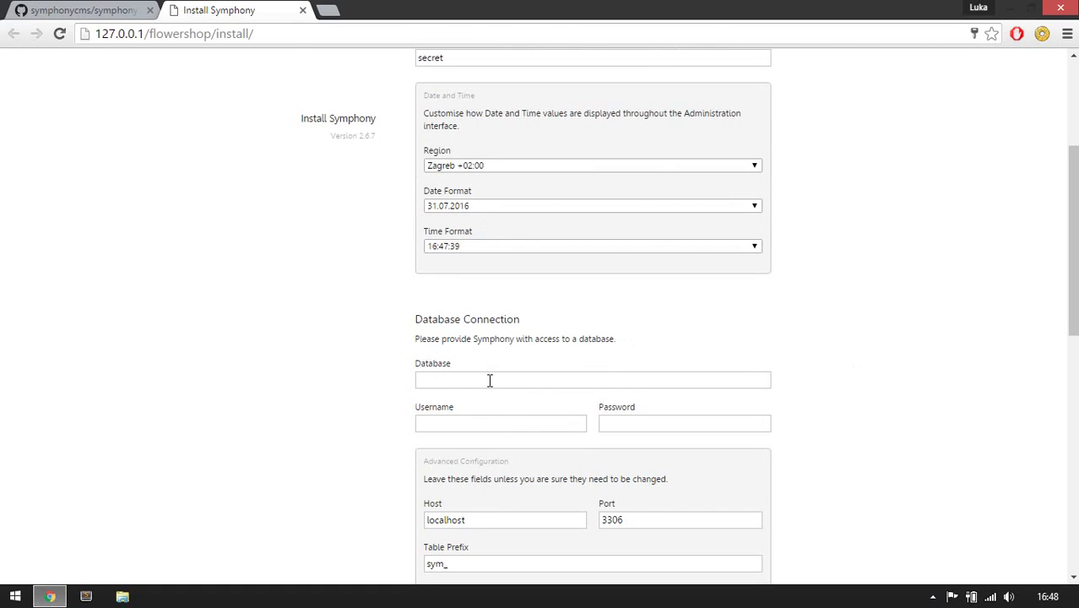
click(489, 380)
scroll(488, 376, down, 3)
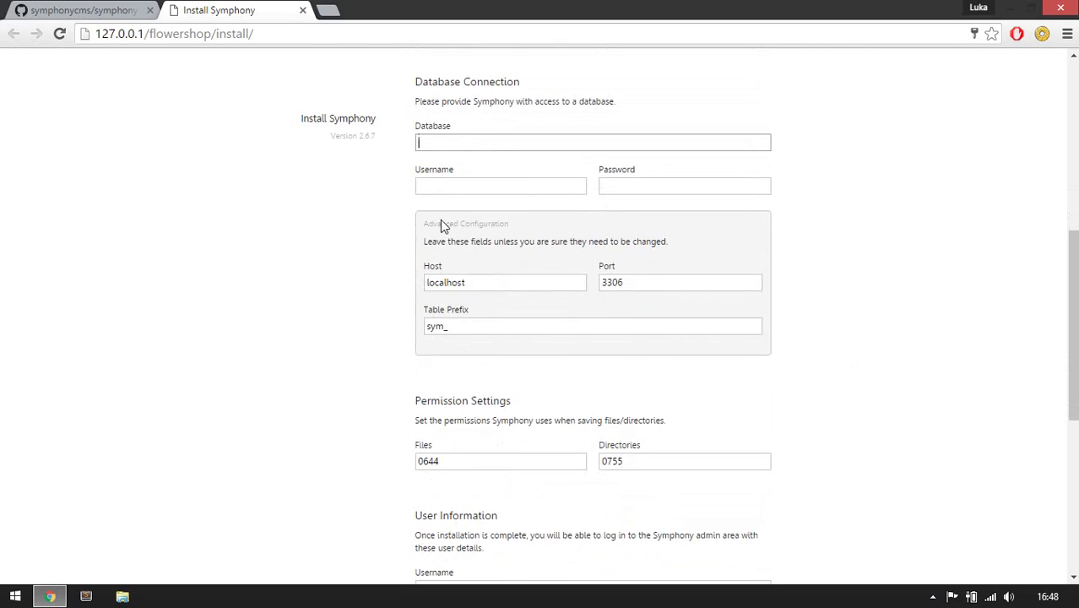
scroll(440, 224, up, 1)
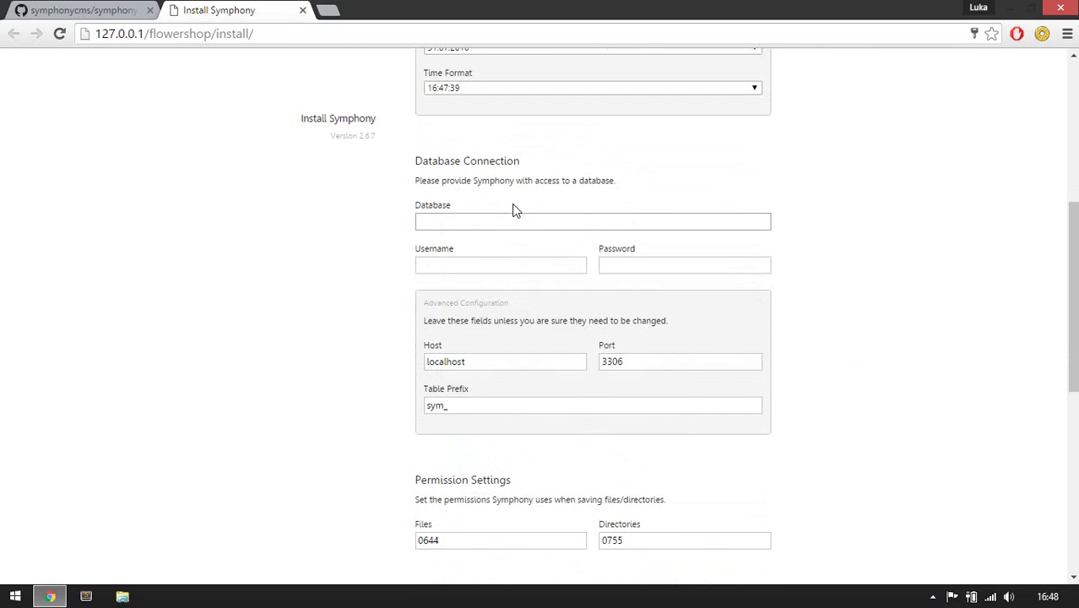
text(fl)
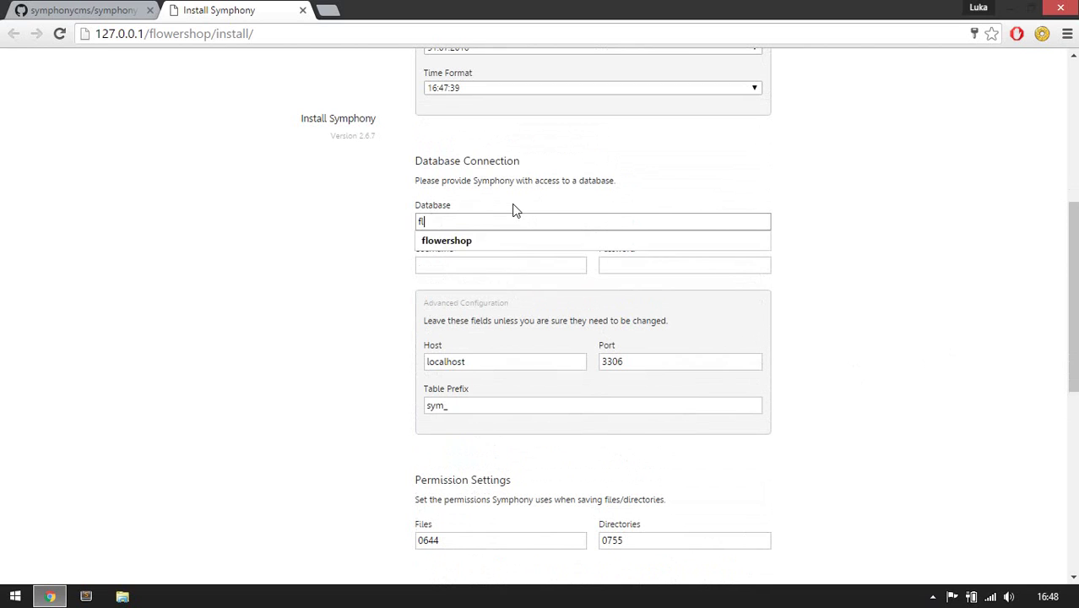
key(Down)
key(Return)
key(Tab)
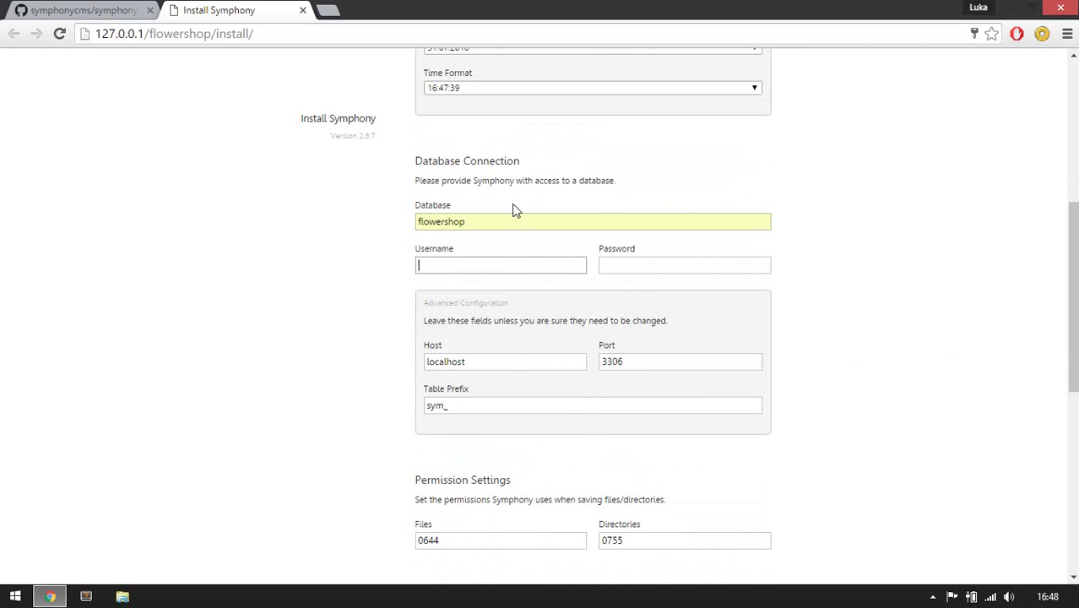
Set the database connection's username to root and leave its password blank.
text(root)
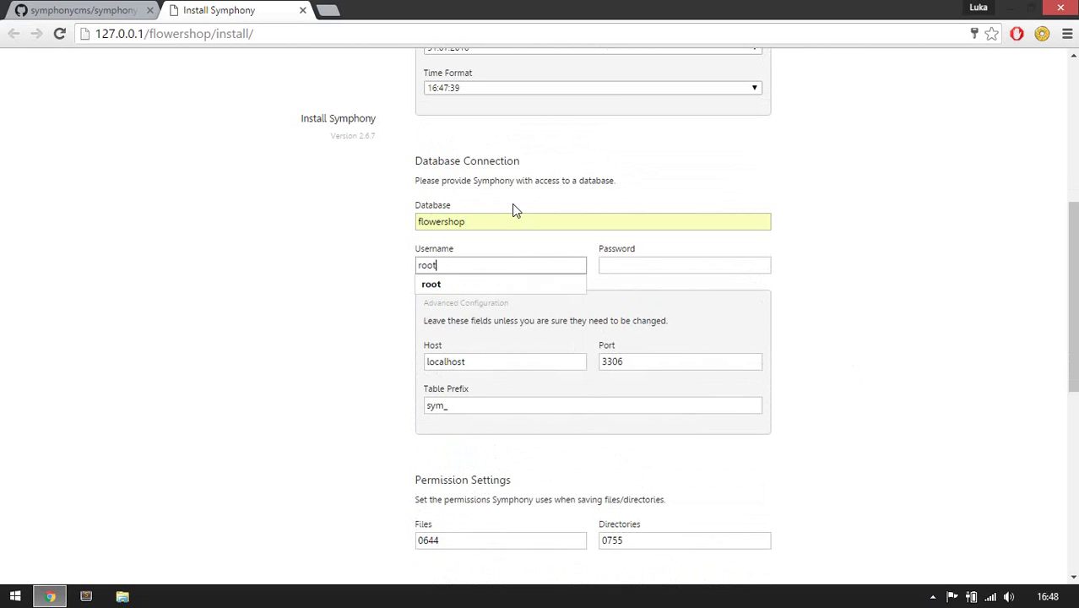
key(Down)
key(Return)
key(Tab)
key(BackSpace)
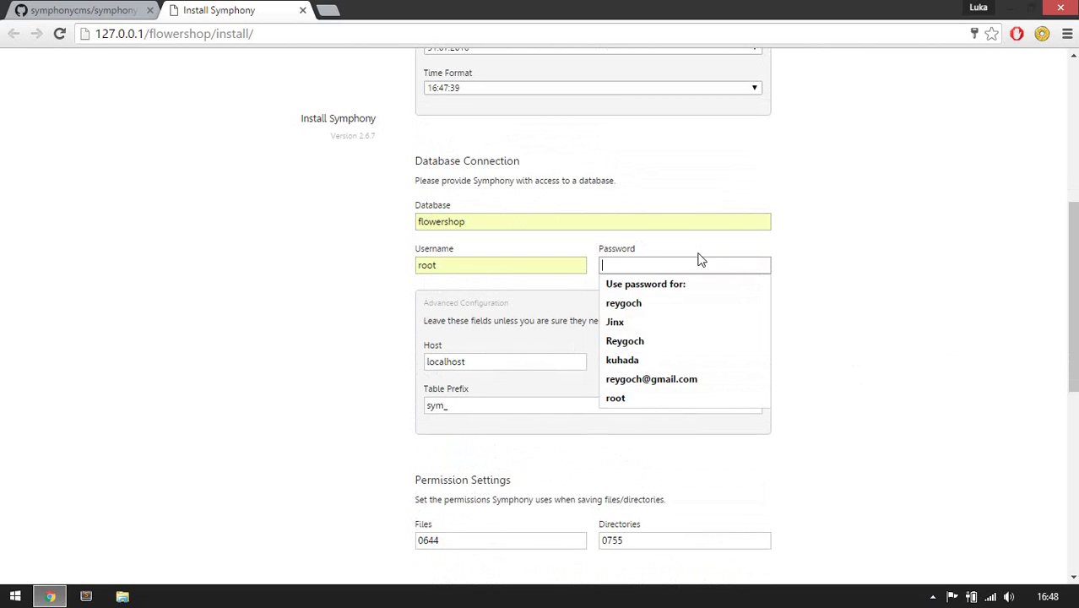
click(826, 255)
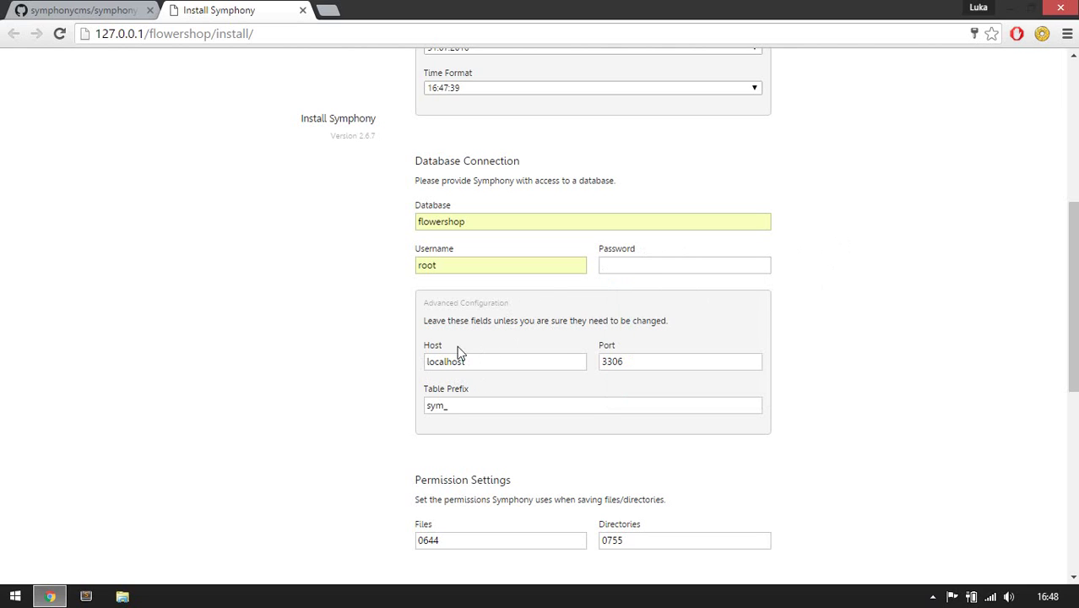
Review the advanced database settings, including the table prefix, and the file and directory permission settings.
scroll(398, 369, down, 2)
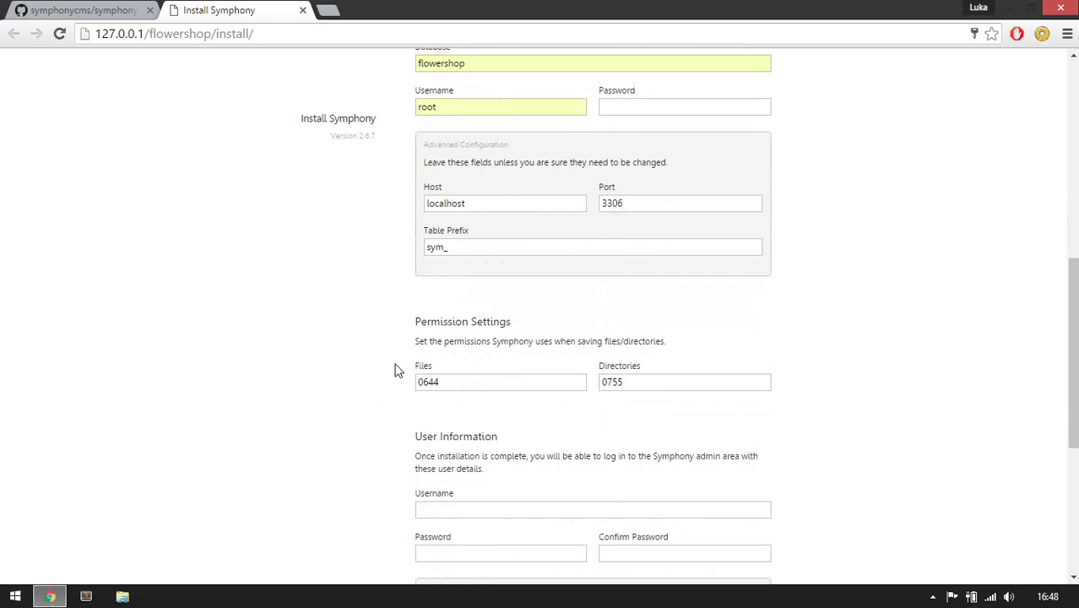
scroll(428, 192, down, 1)
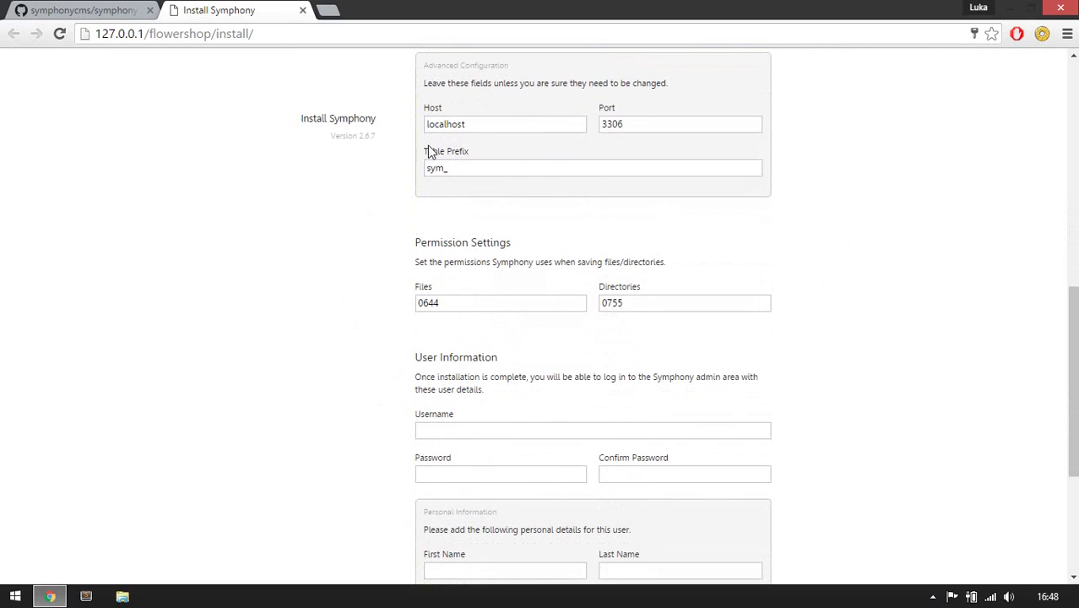
scroll(463, 219, up, 2)
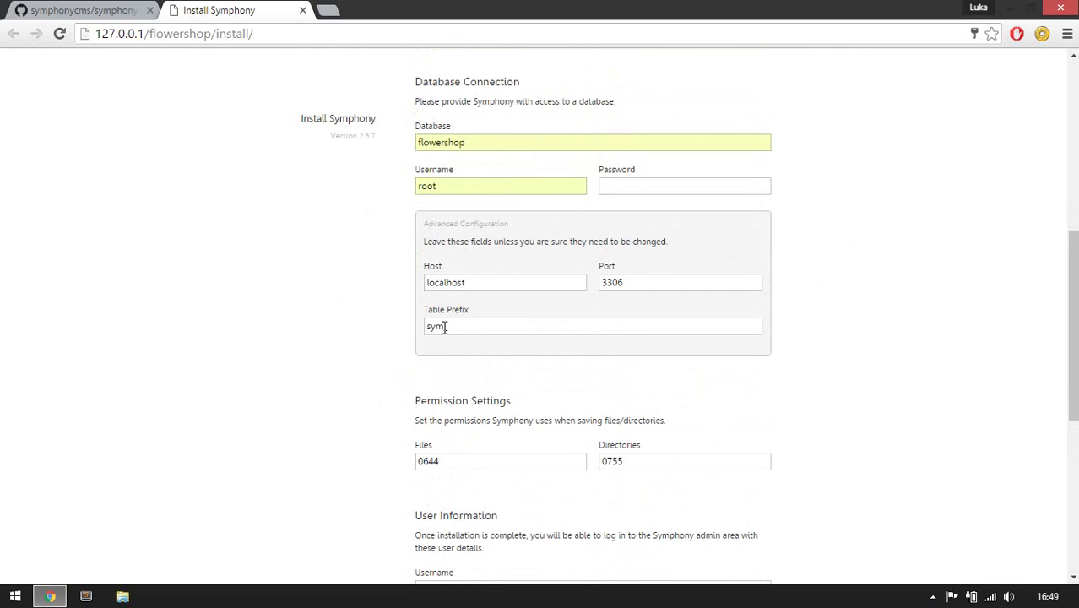
drag(445, 327, 413, 334)
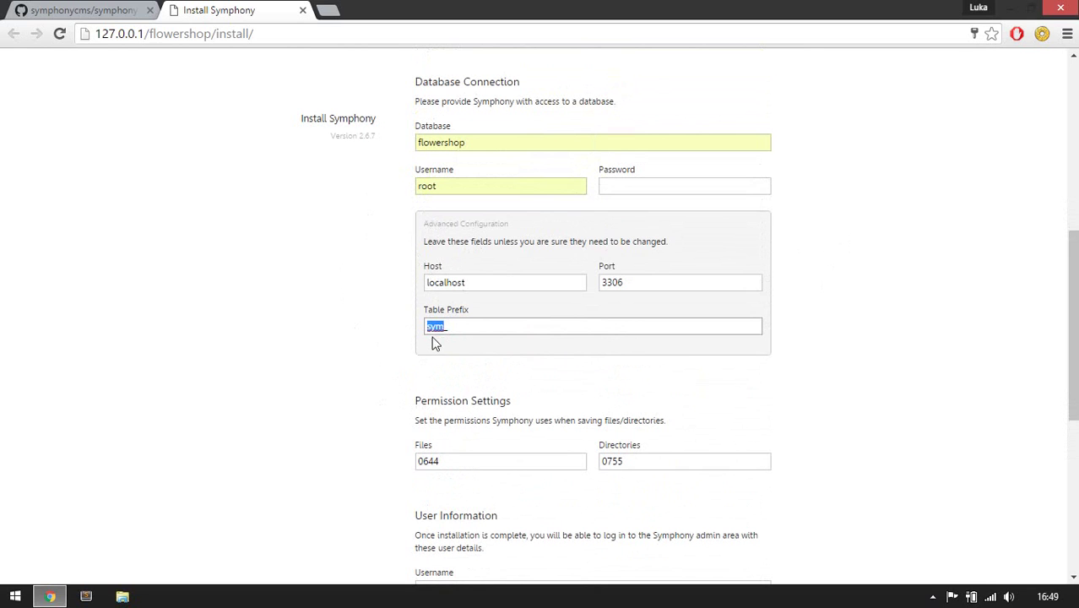
click(450, 380)
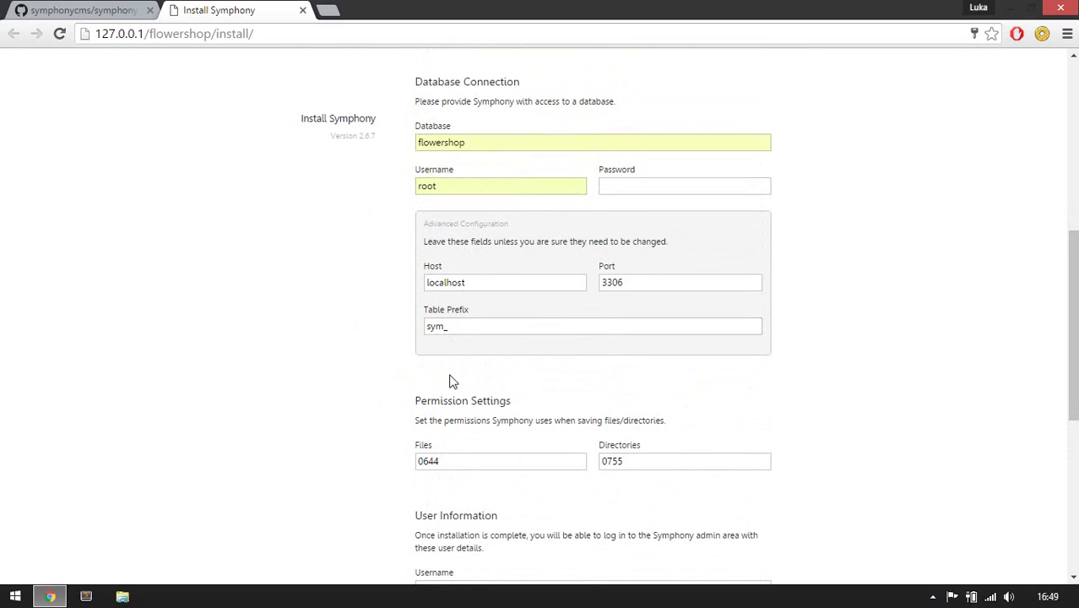
scroll(450, 381, down, 1)
scroll(451, 380, down, 2)
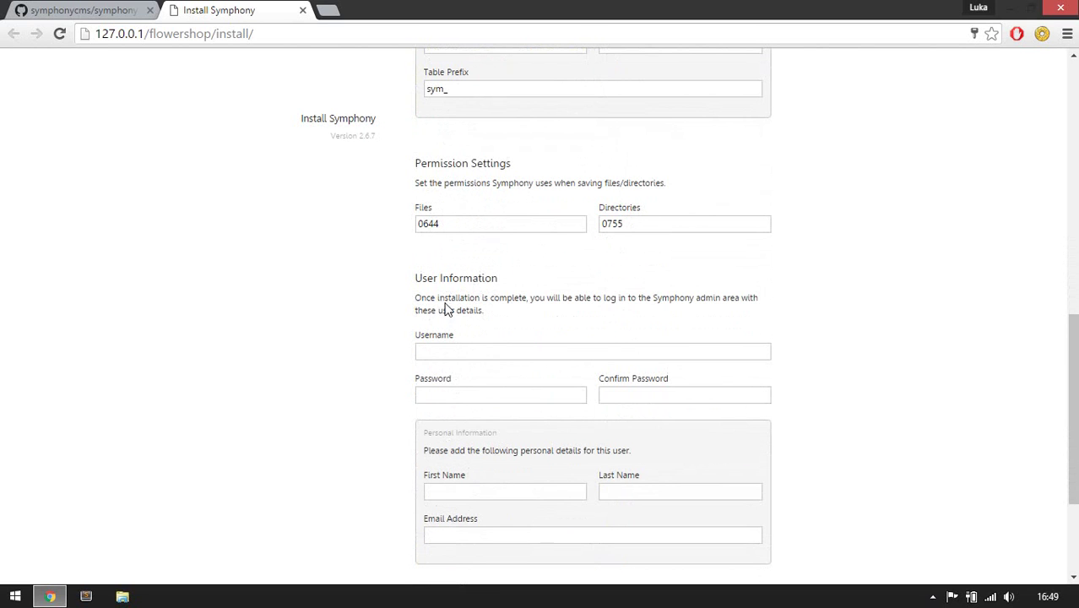
Fill in the admin user's username, password, password confirmation, first and last name and email address, and start the Symphony installation.
scroll(448, 306, down, 1)
click(481, 273)
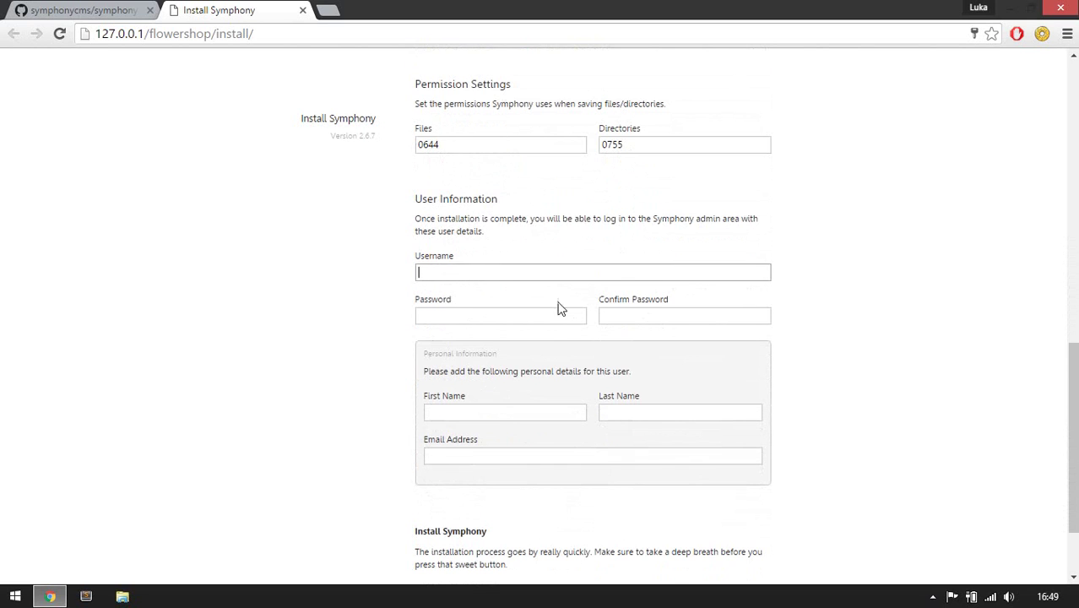
scroll(552, 308, down, 1)
scroll(551, 316, up, 1)
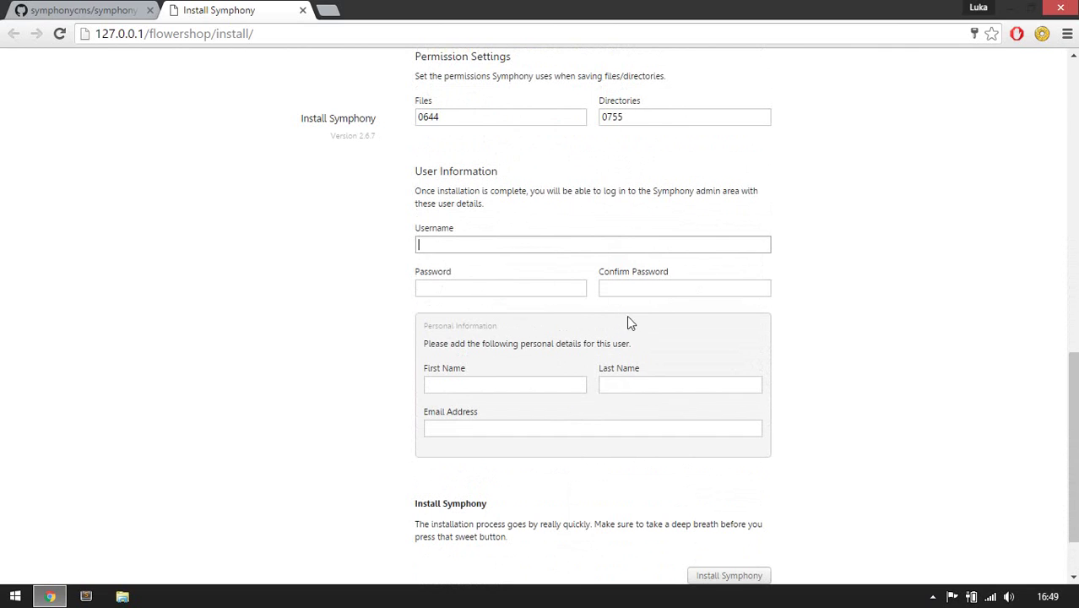
click(507, 385)
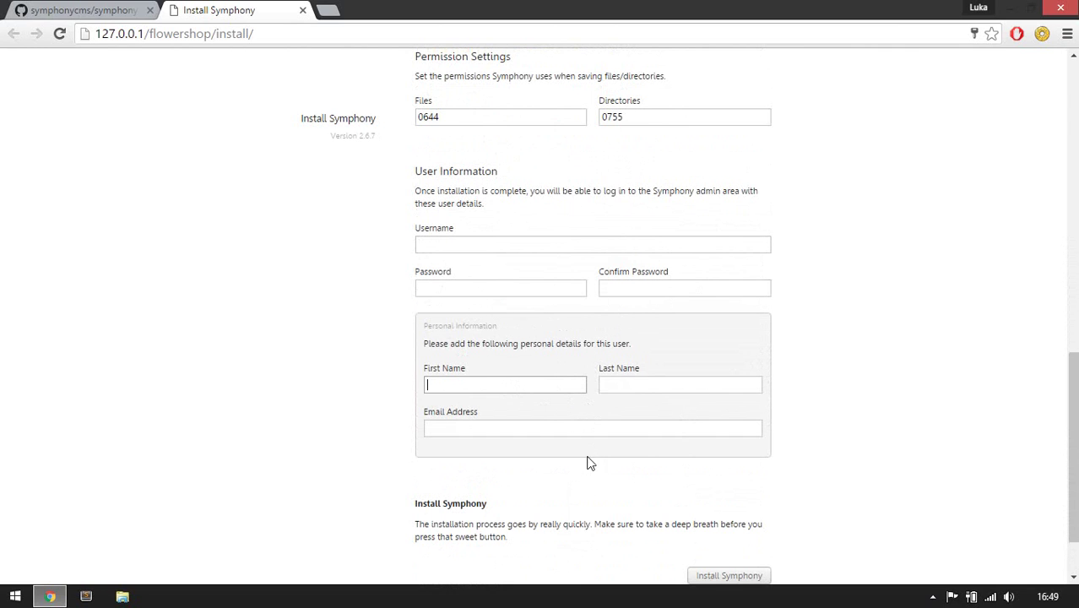
click(553, 430)
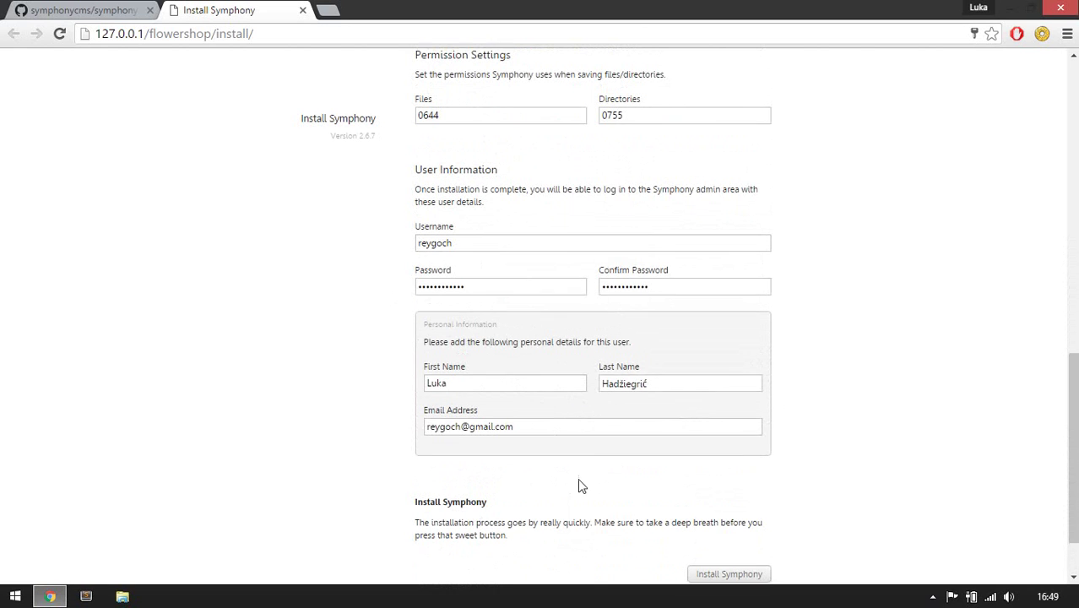
scroll(642, 498, down, 1)
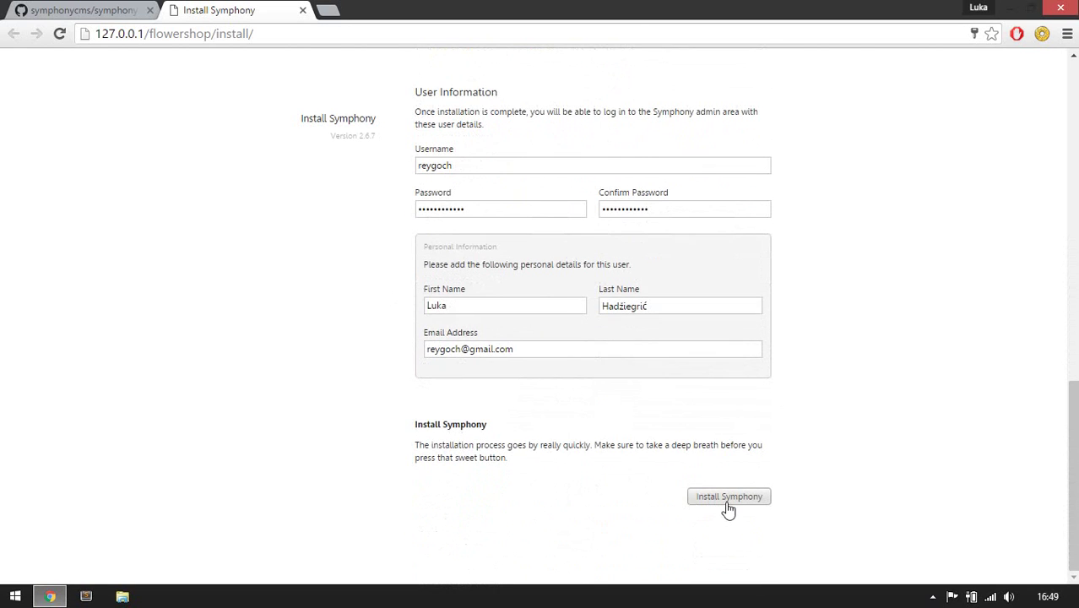
click(727, 502)
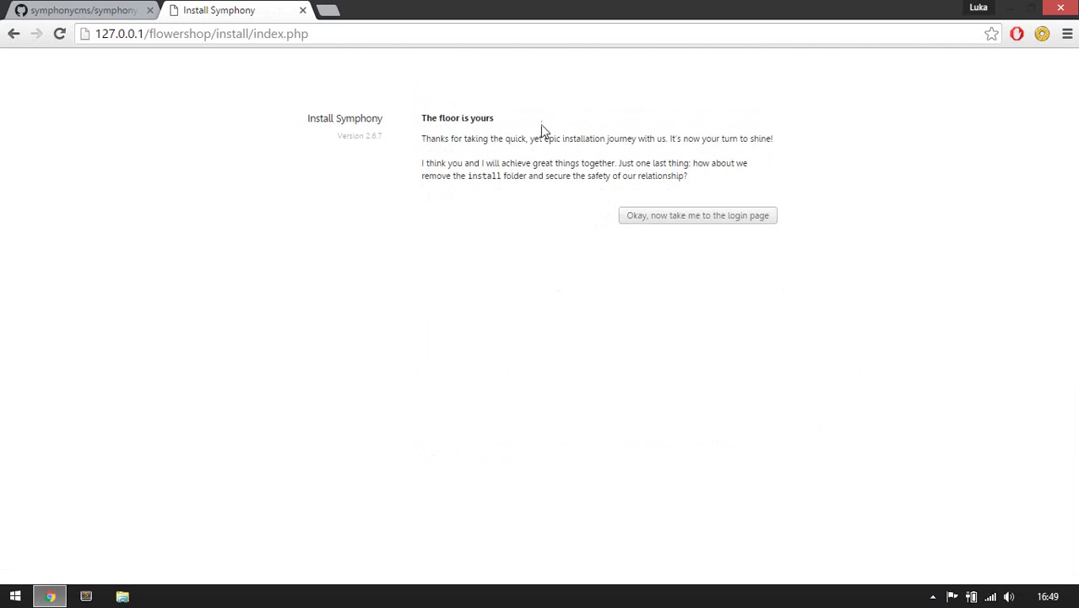
Continue to the FlowerShop login page, check the admin path in the address, and log in with the prefilled credentials.
click(691, 216)
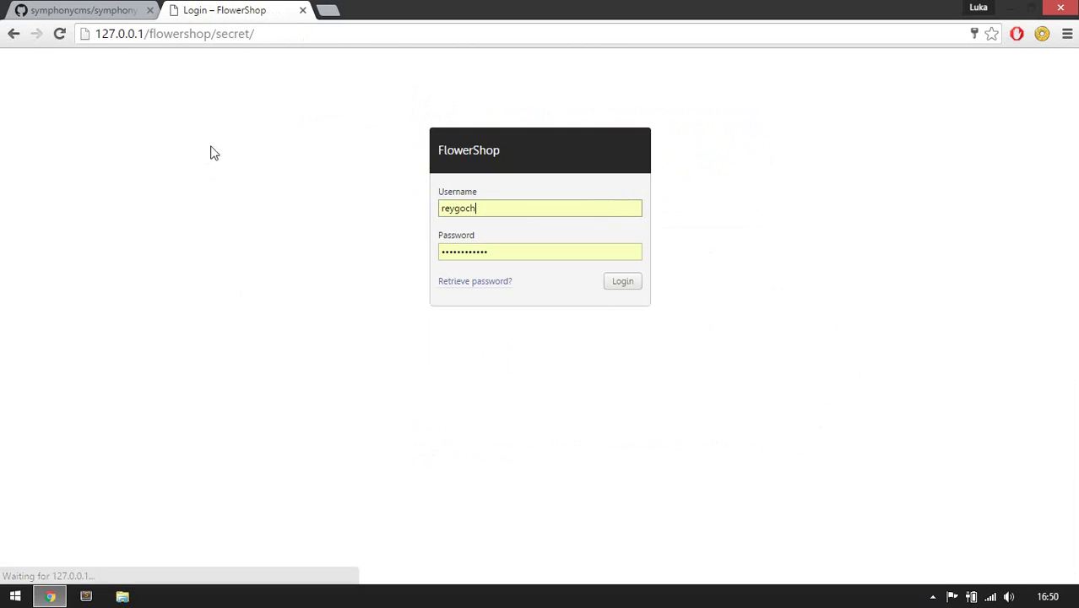
double_click(230, 36)
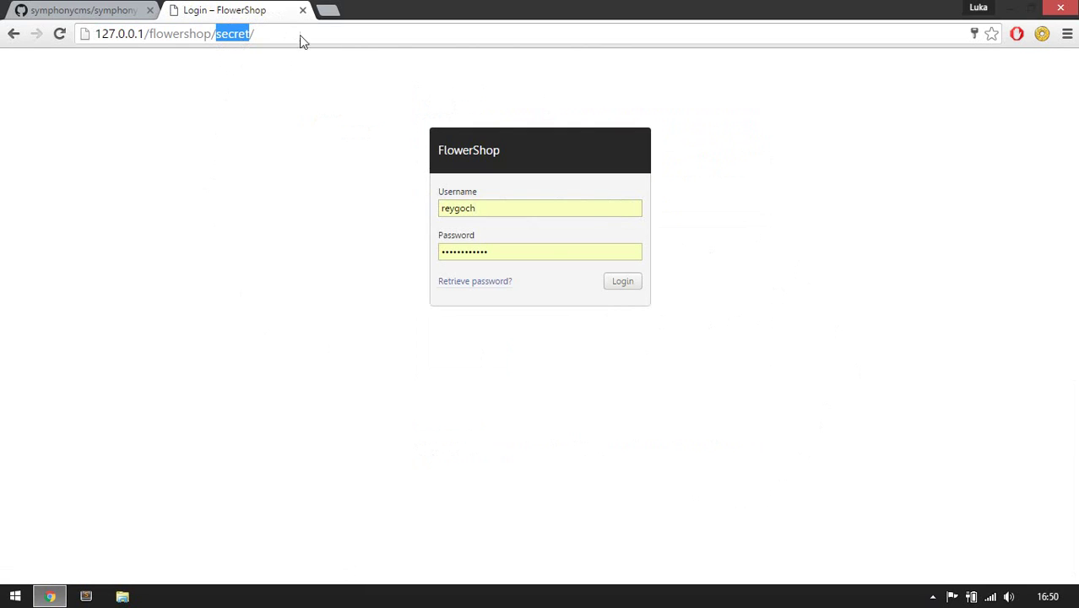
click(529, 213)
click(777, 207)
click(630, 285)
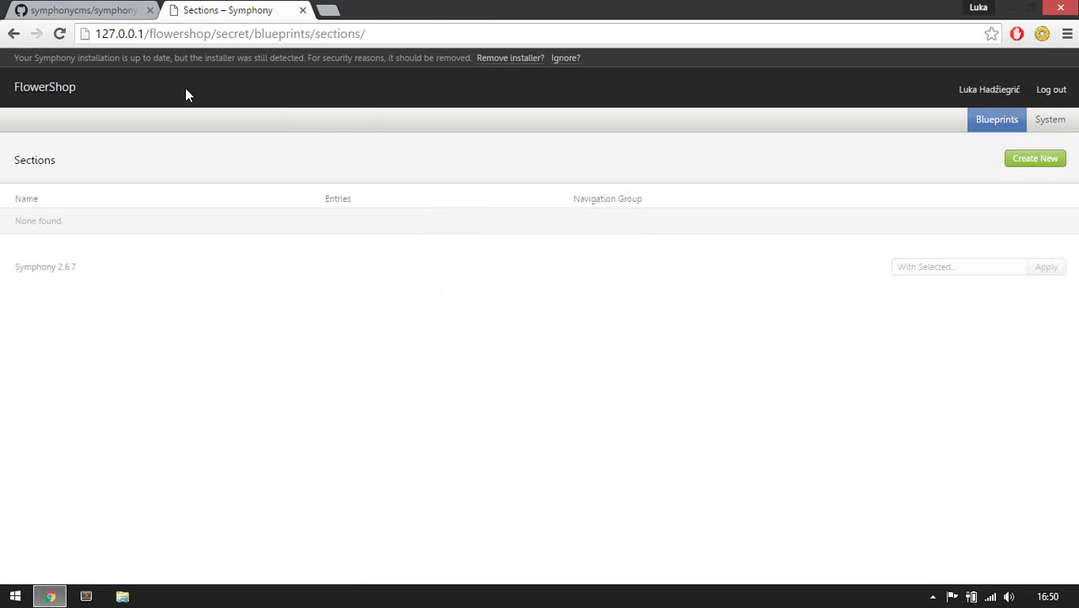
Read the security notice about the detected installer and remove the installer from the Symphony installation.
drag(18, 57, 383, 66)
click(406, 71)
click(508, 62)
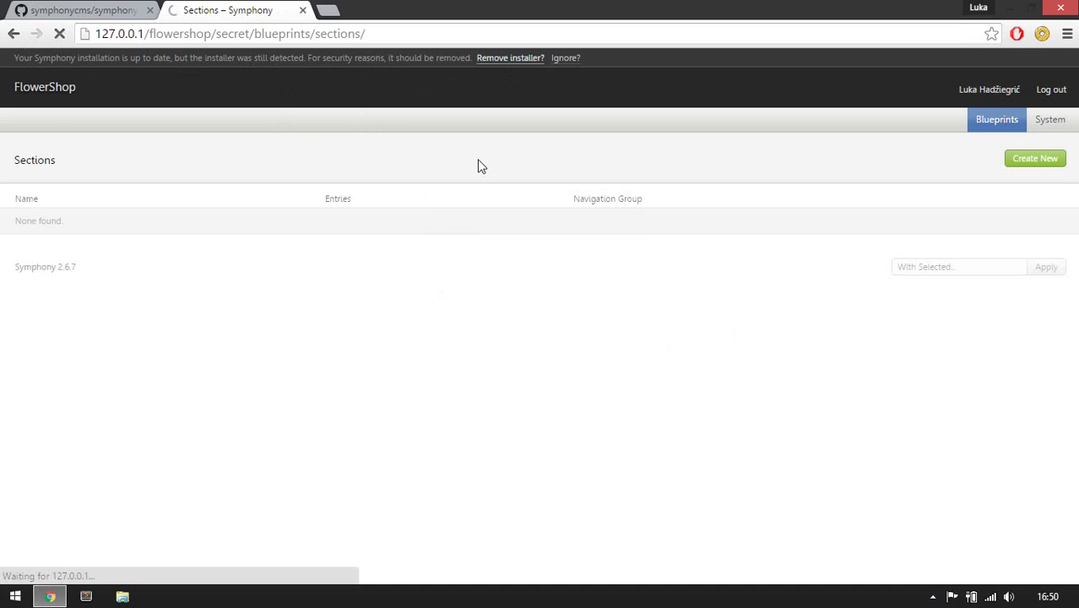